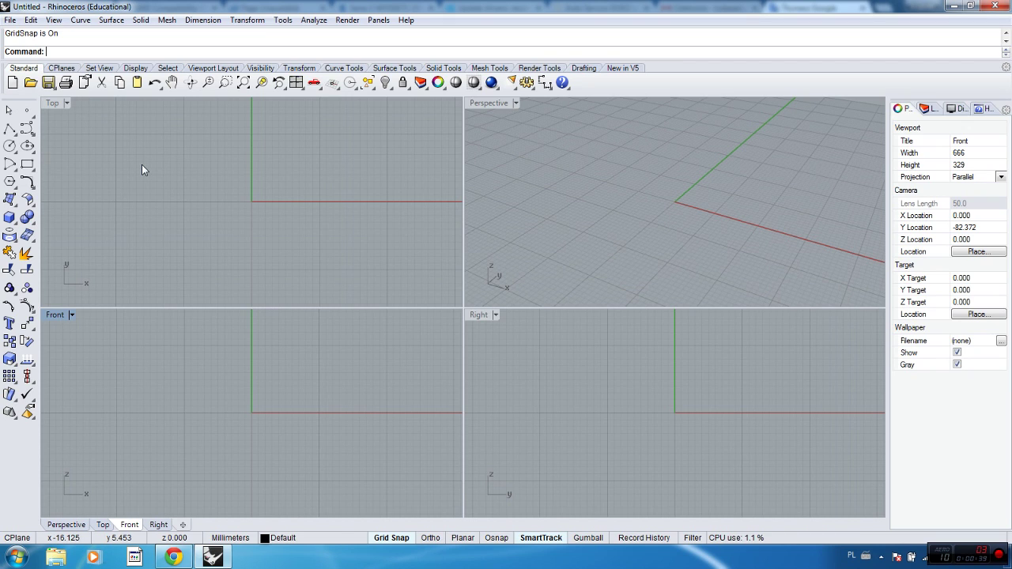
Step: Draw a freehand box across the origin in the Perspective view, setting its base corners and height
click(11, 218)
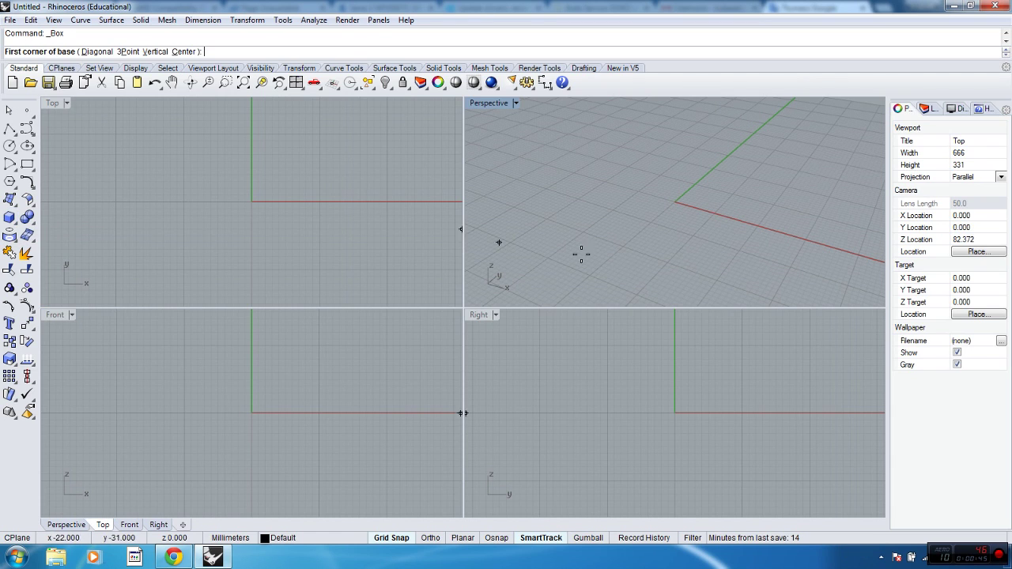
click(601, 175)
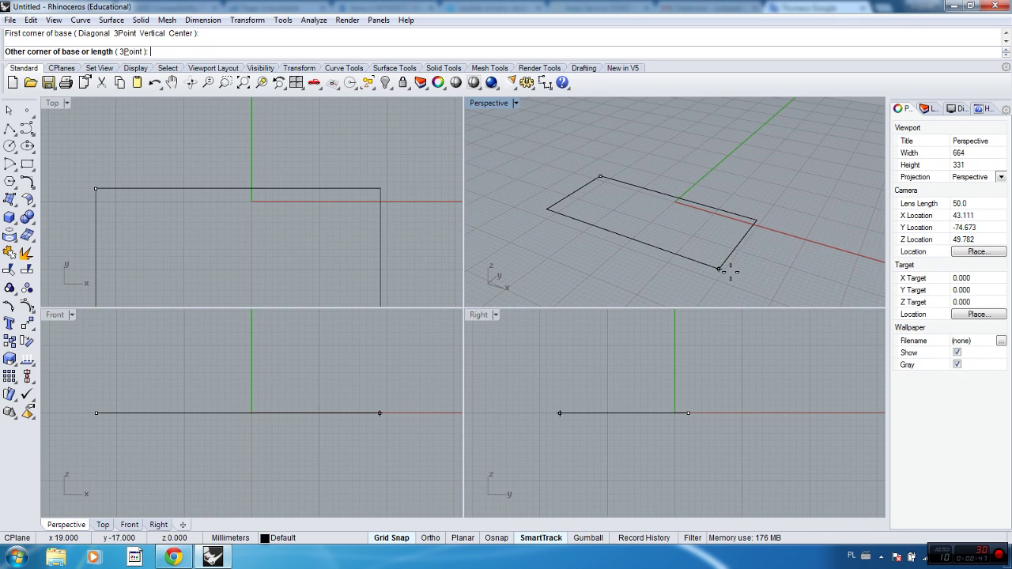
click(749, 292)
click(744, 167)
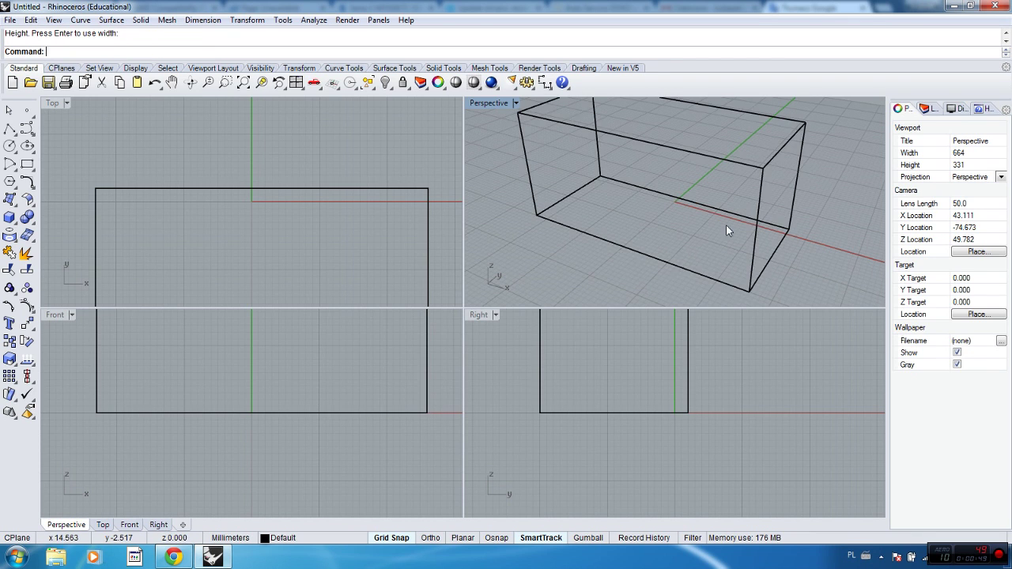
Step: Set the Perspective viewport's display mode to Shaded
scroll(726, 224, down, 3)
click(491, 103)
click(500, 149)
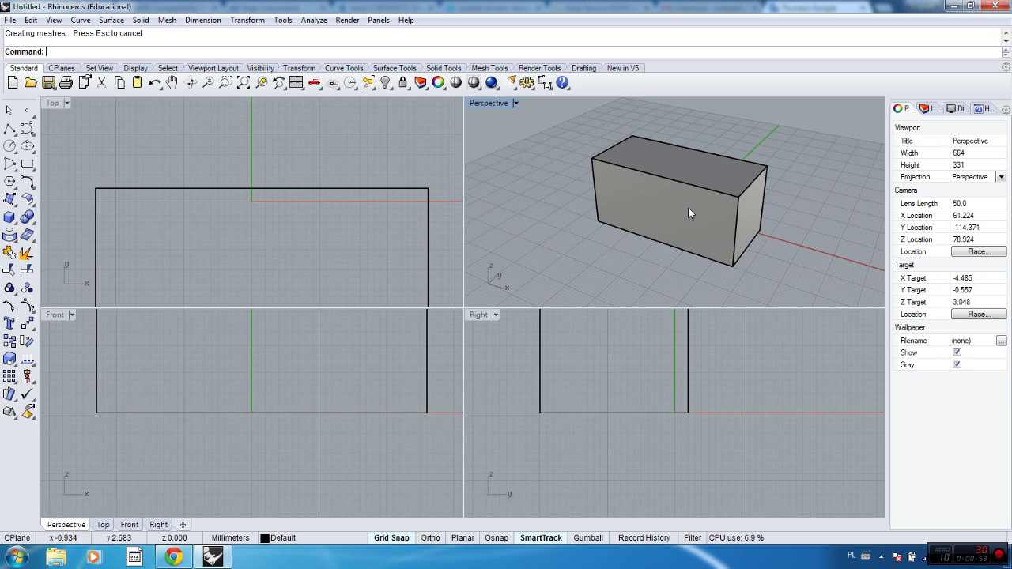
Step: Delete the freehand box
click(688, 207)
key(Delete)
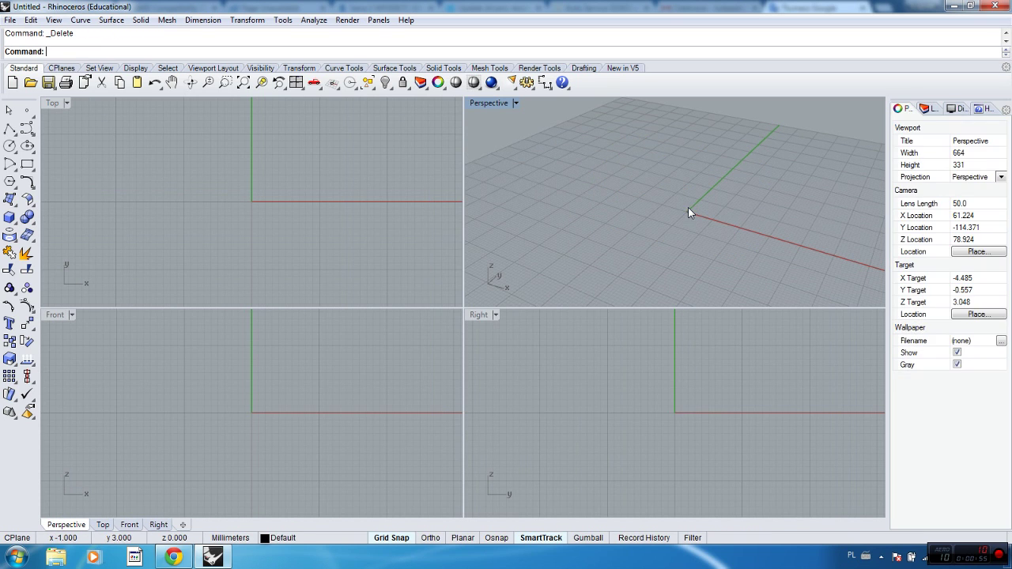
Step: Create a box from the origin with length 50 mm, width 50 mm and height 40 mm, and delete it
click(10, 217)
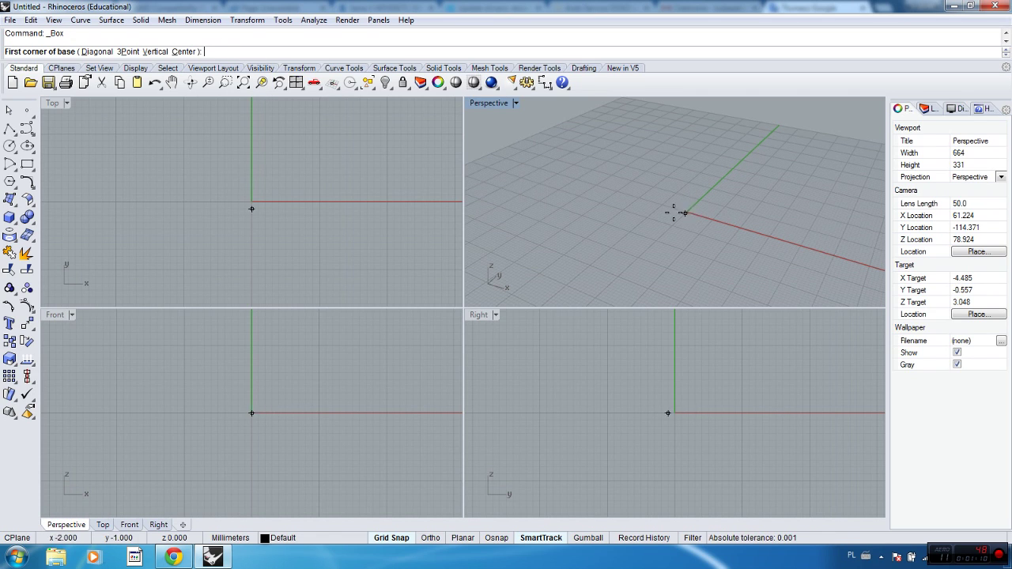
text(0)
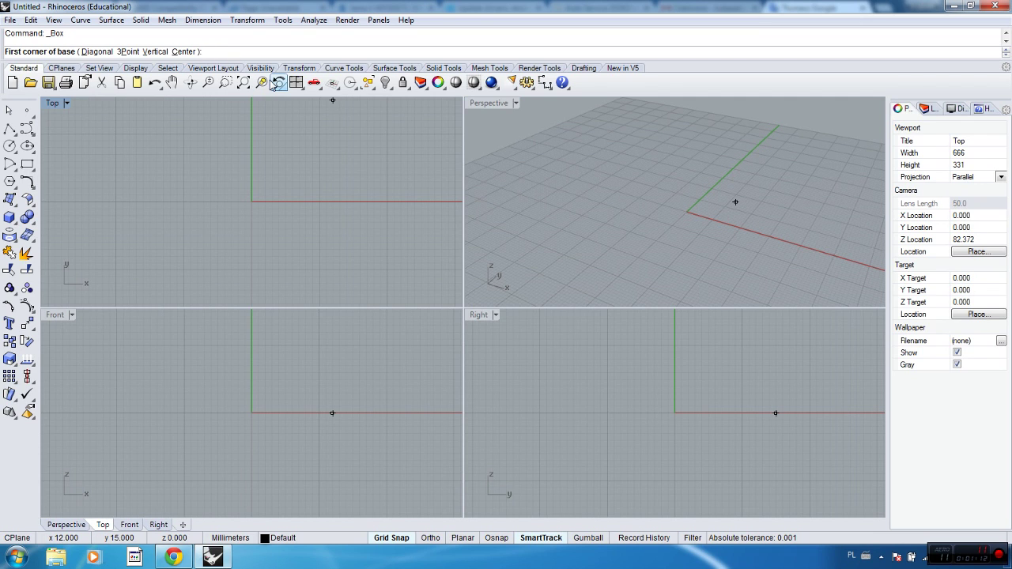
key(Return)
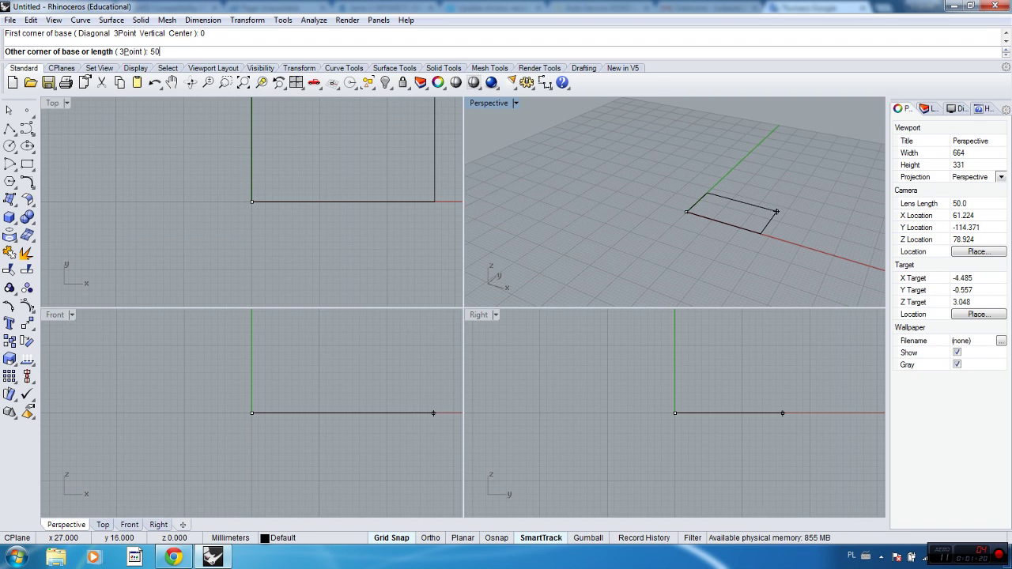
key(Return)
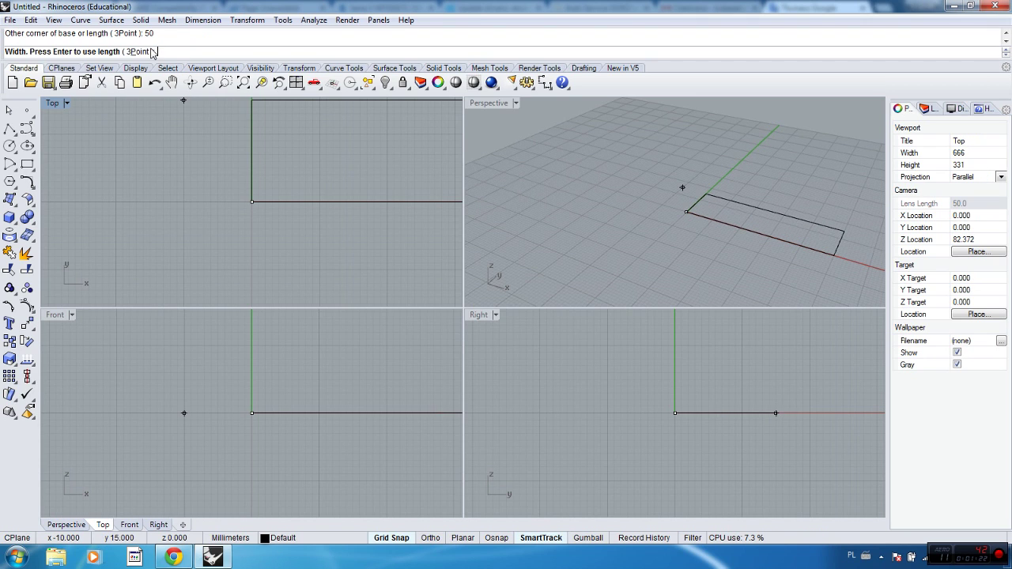
text(50)
key(Return)
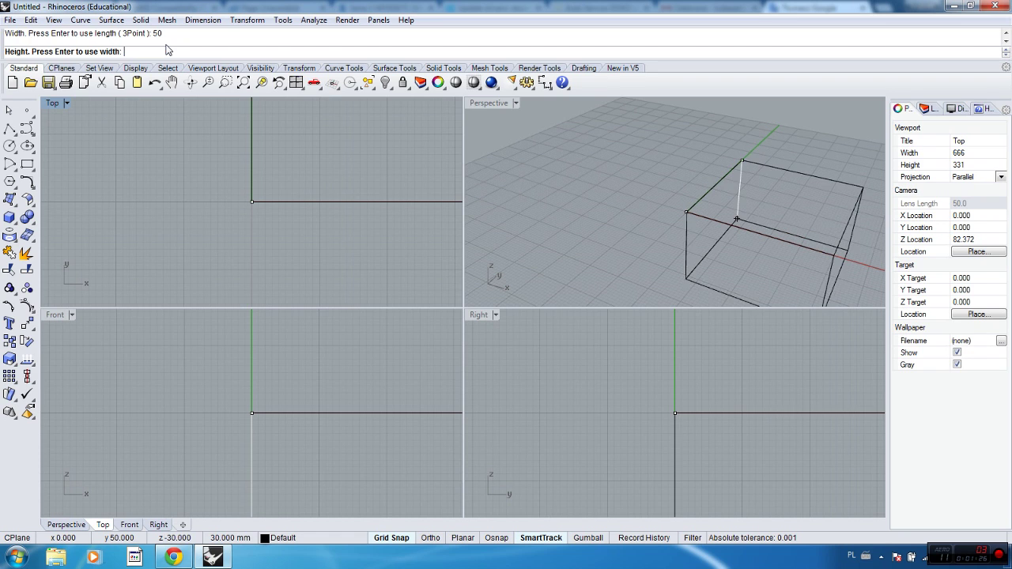
right_drag(657, 179, 740, 133)
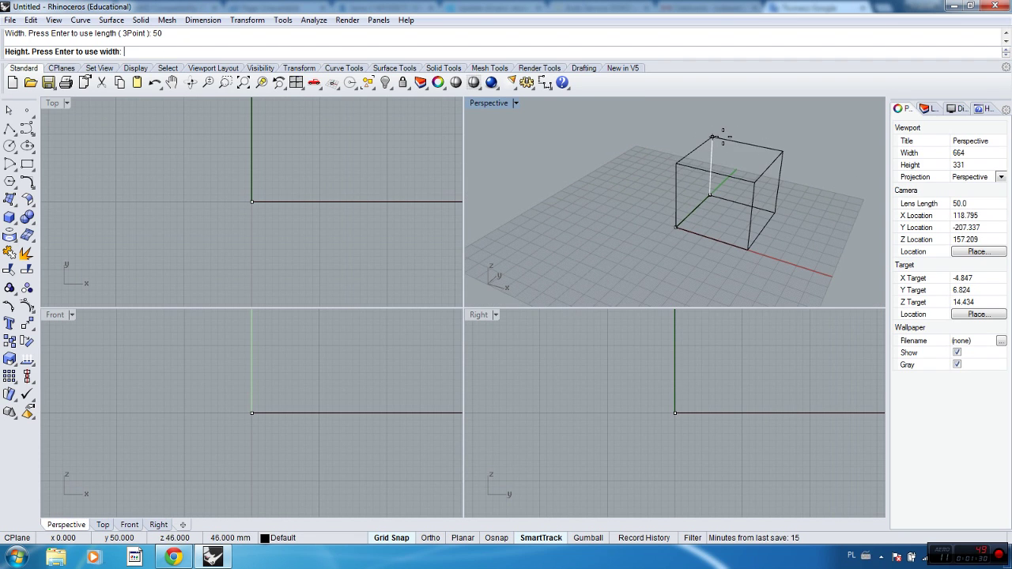
text(40)
key(Return)
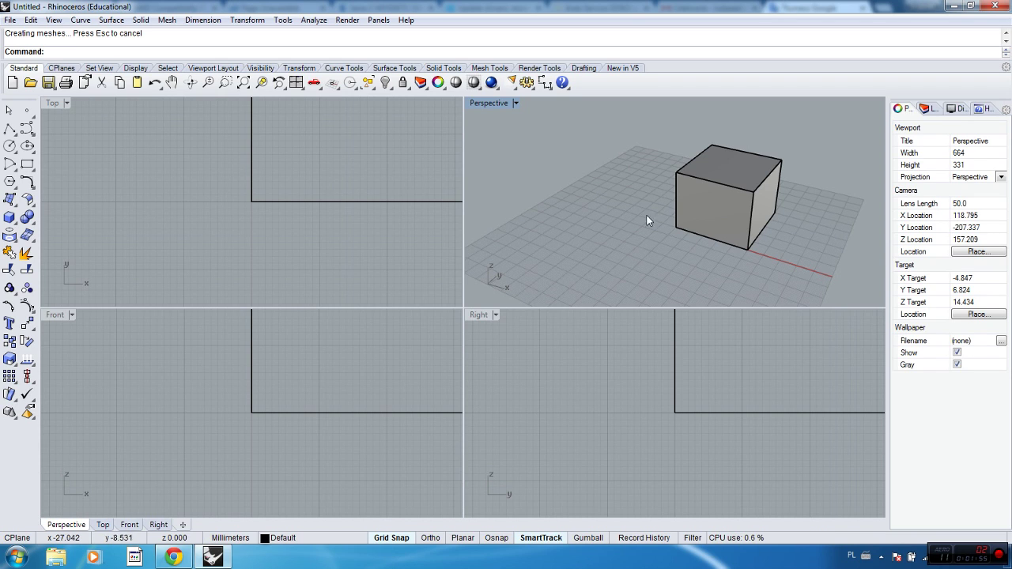
click(722, 203)
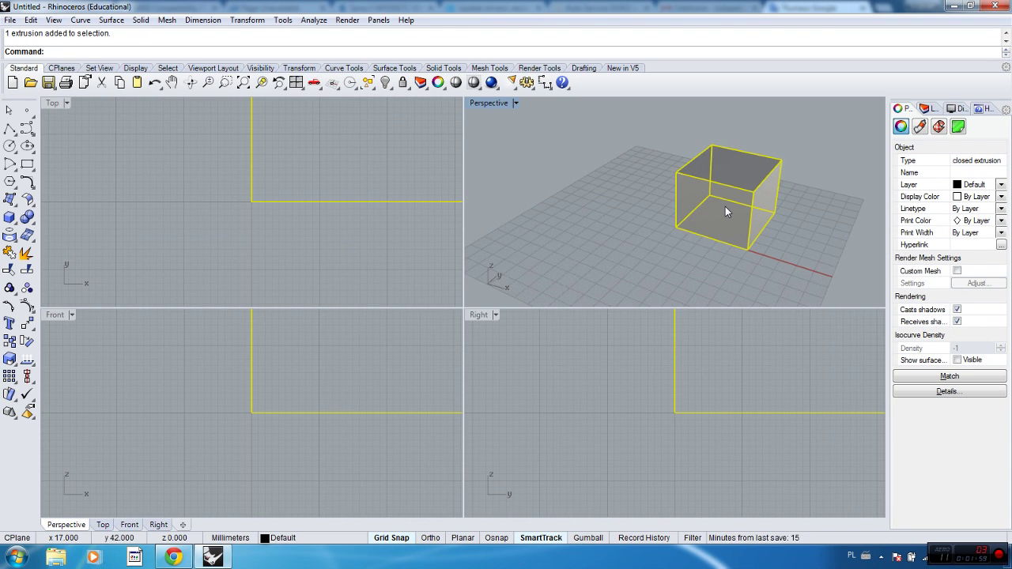
key(Delete)
Step: Create a 50 × 50 × 50 mm box with its first corner at the origin, and delete it
click(11, 217)
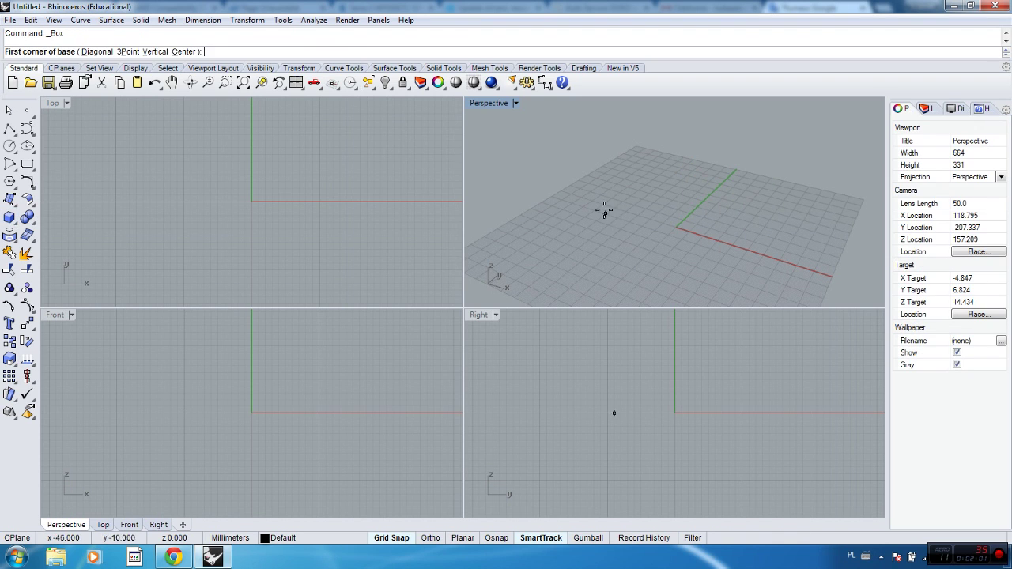
text(0)
key(Return)
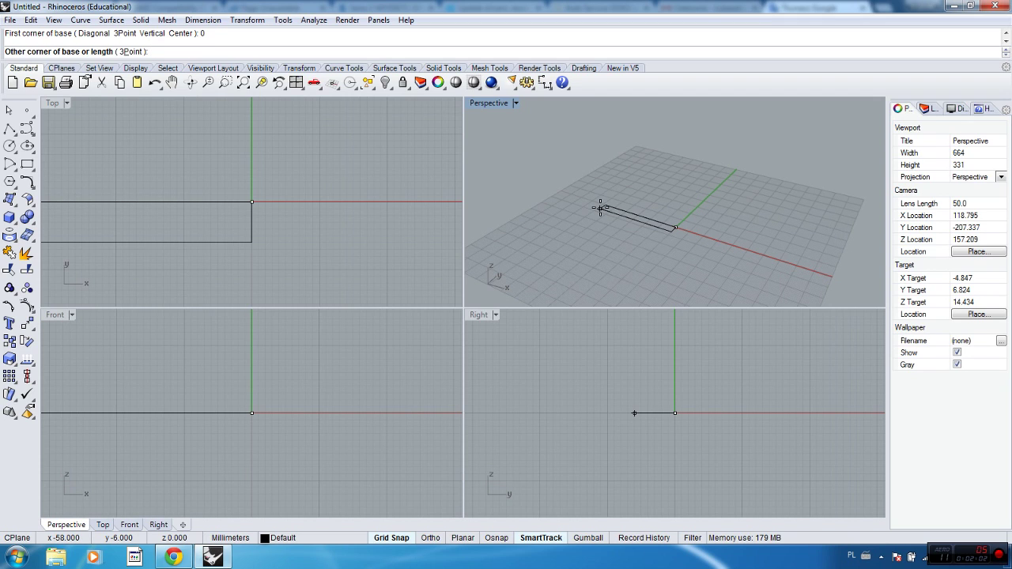
text(50)
key(Return)
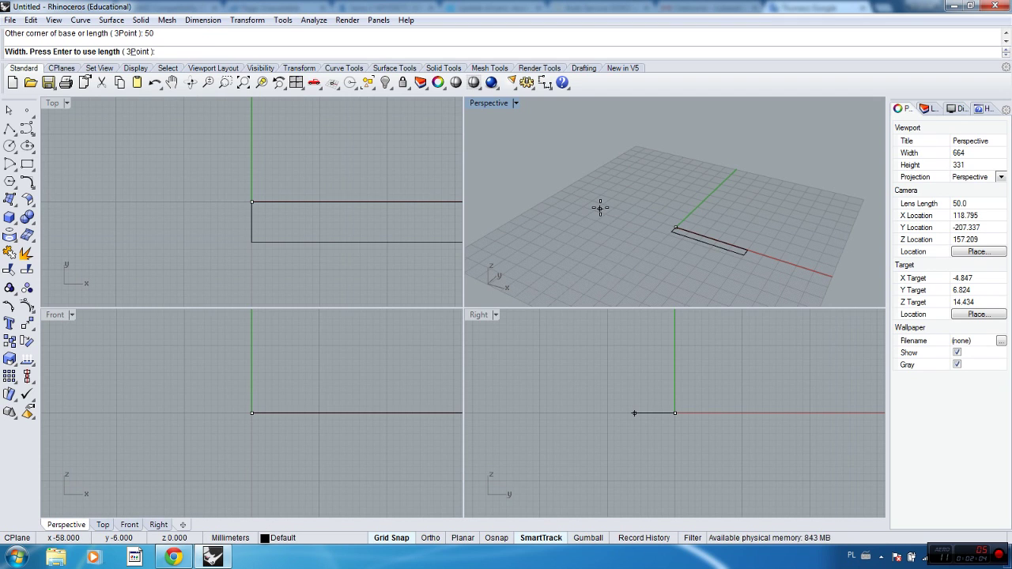
text(50)
key(Return)
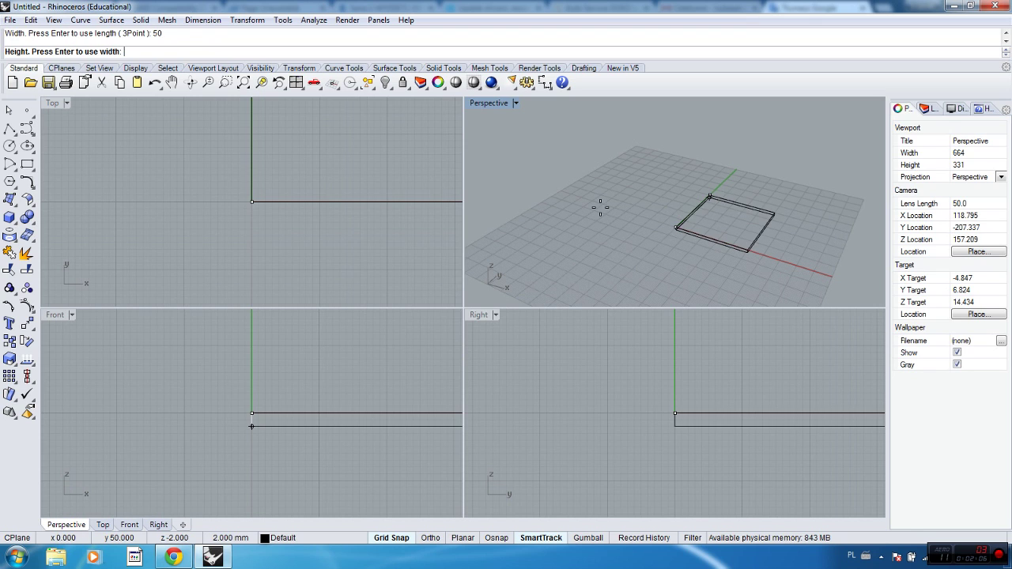
text(50)
key(Return)
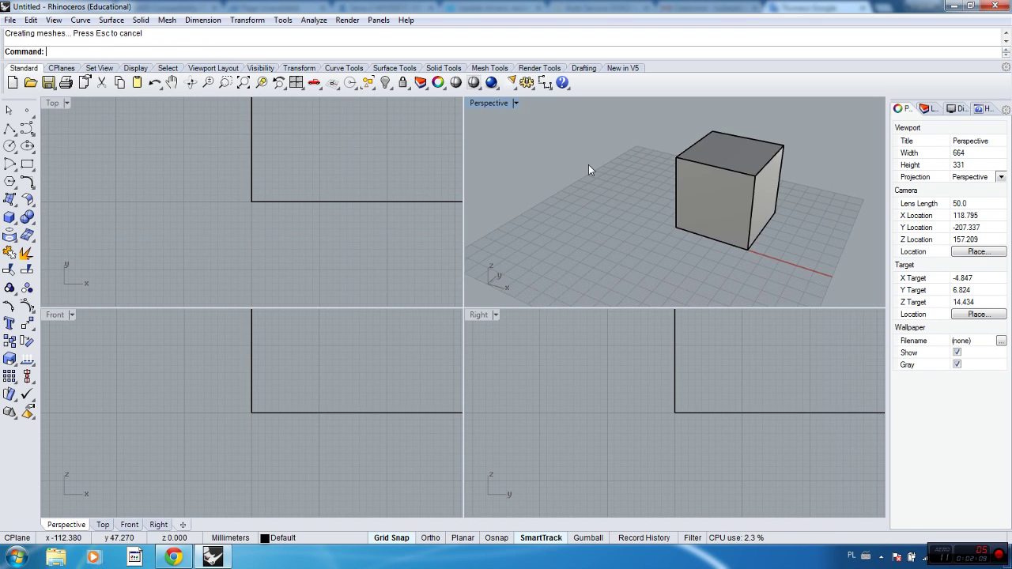
click(731, 207)
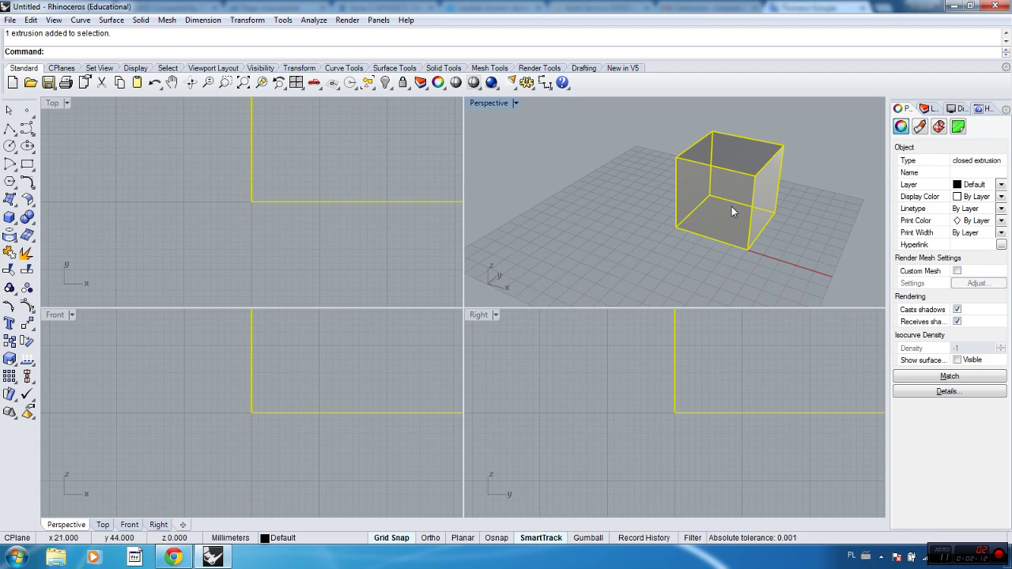
key(Delete)
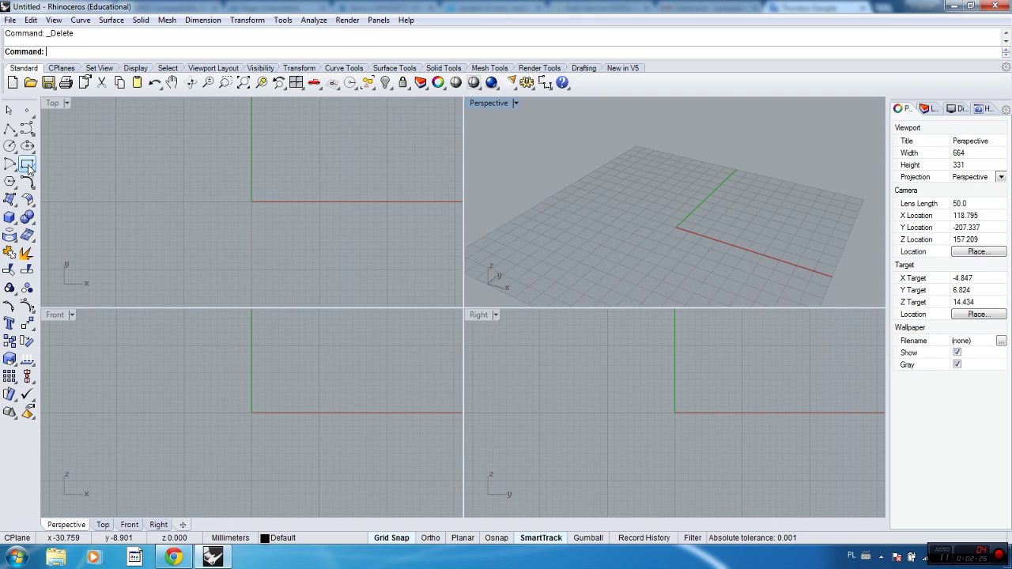
Step: Draw a freehand corner-to-corner rectangle around the origin in the Perspective view, and delete it
click(27, 165)
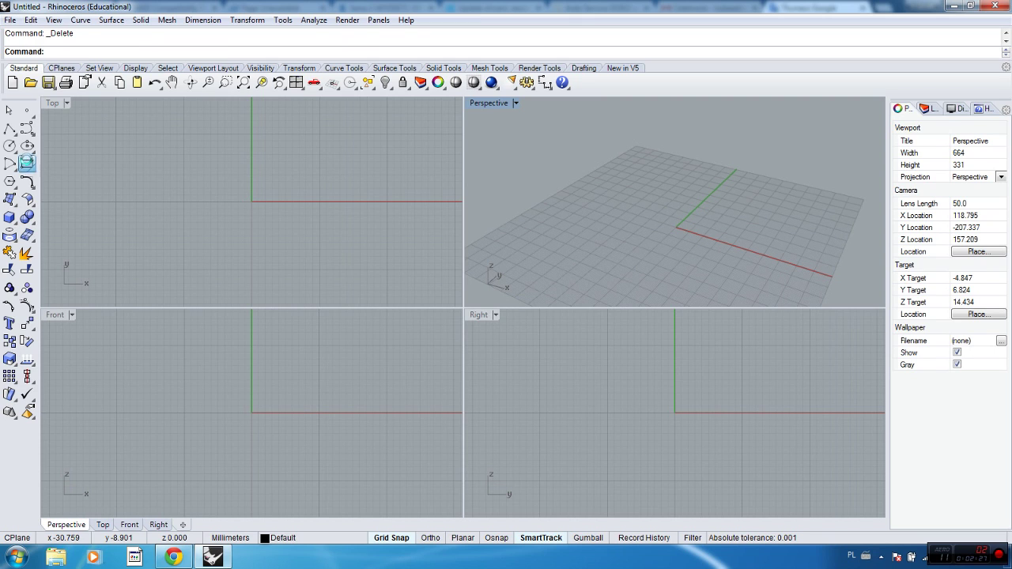
click(9, 130)
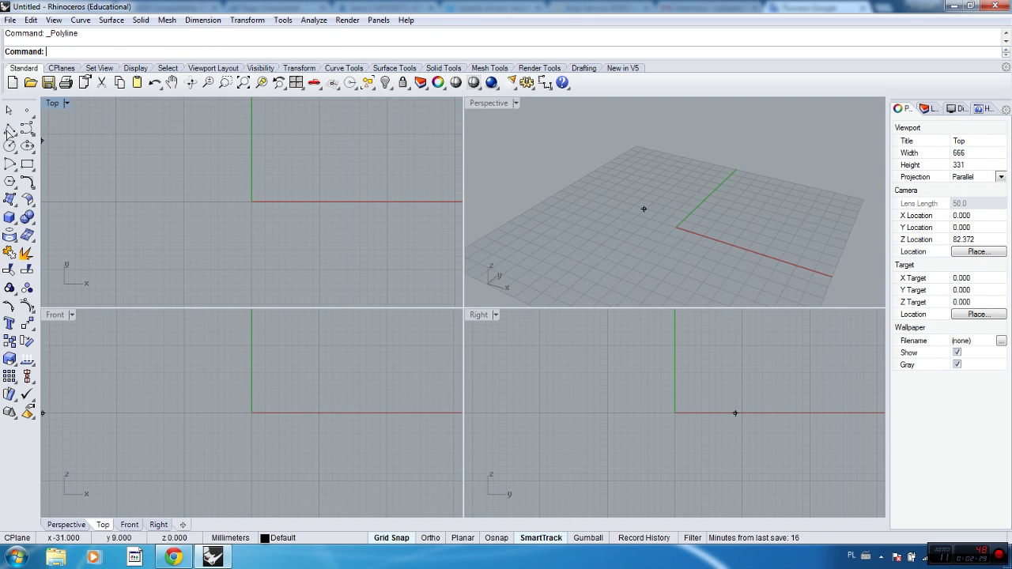
click(28, 165)
click(581, 174)
click(615, 213)
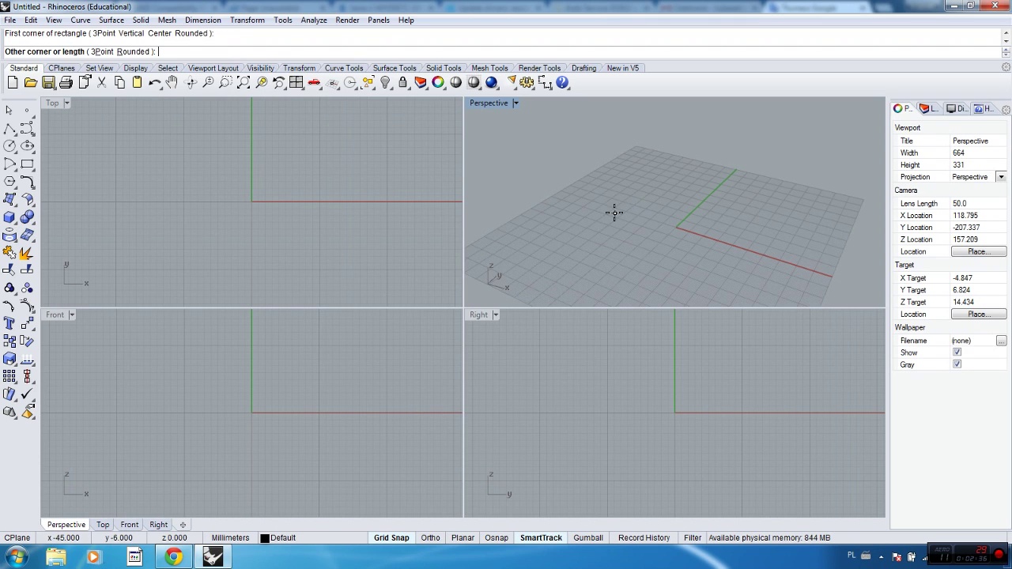
click(750, 201)
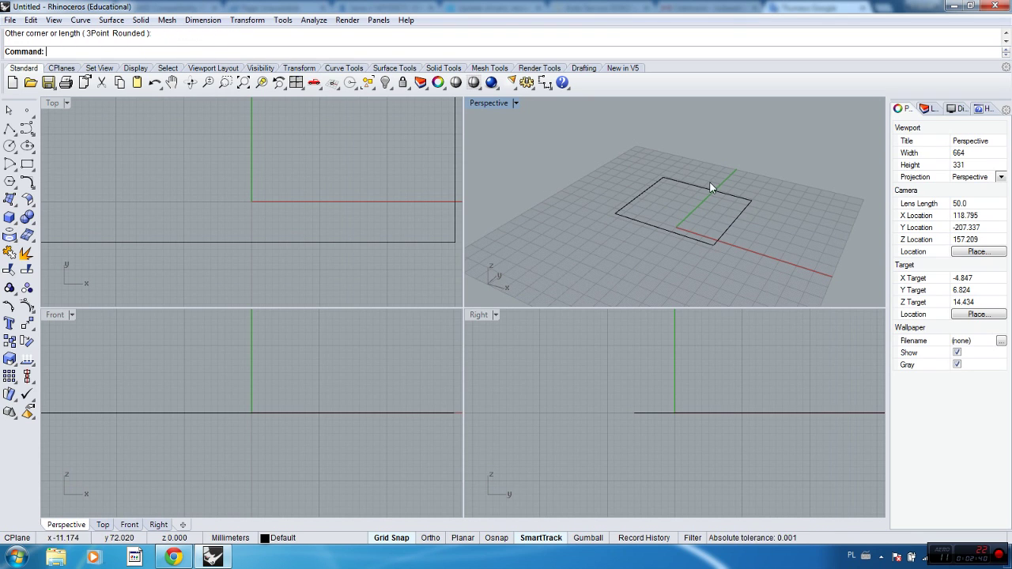
click(713, 189)
key(Delete)
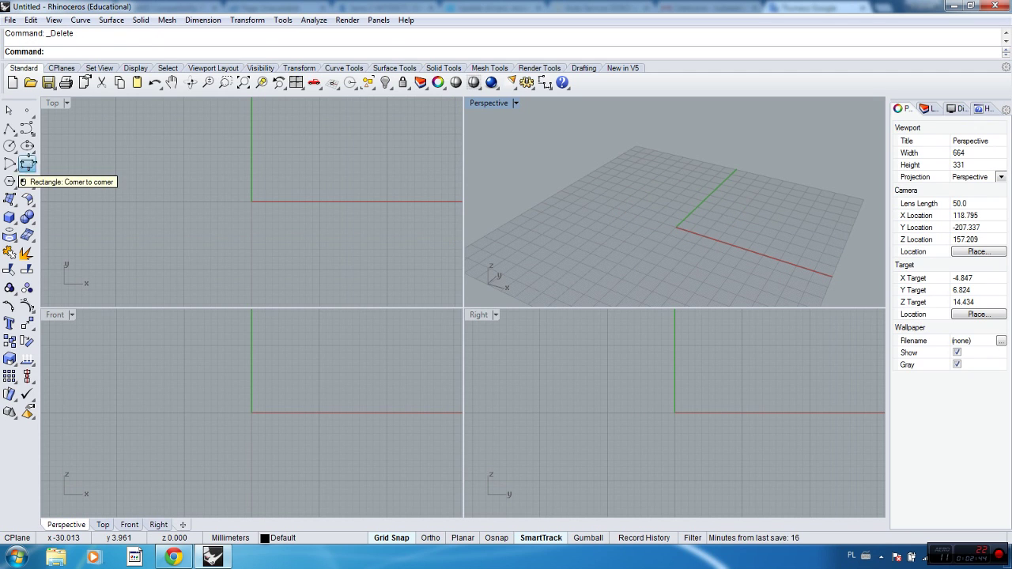
Step: Draw a rectangle with its first corner at the origin, 40 mm long and 40 mm wide
click(27, 165)
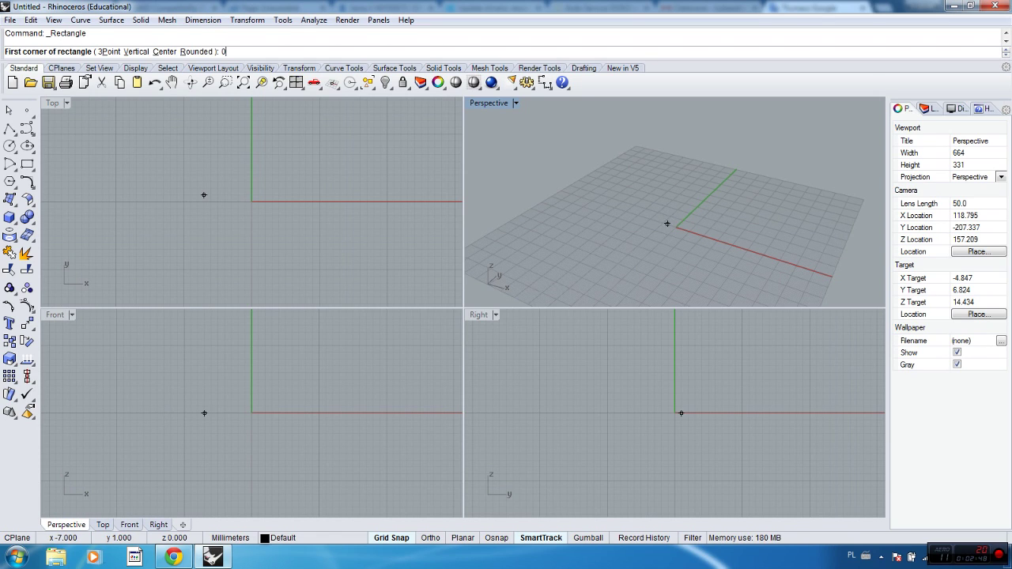
click(676, 228)
text(4)
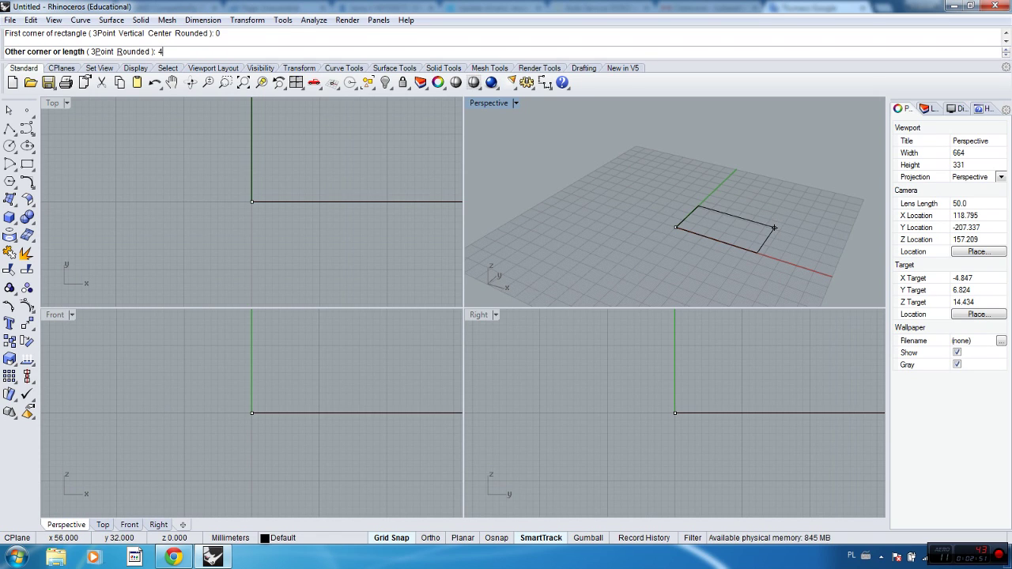
text(0)
key(Return)
text(40)
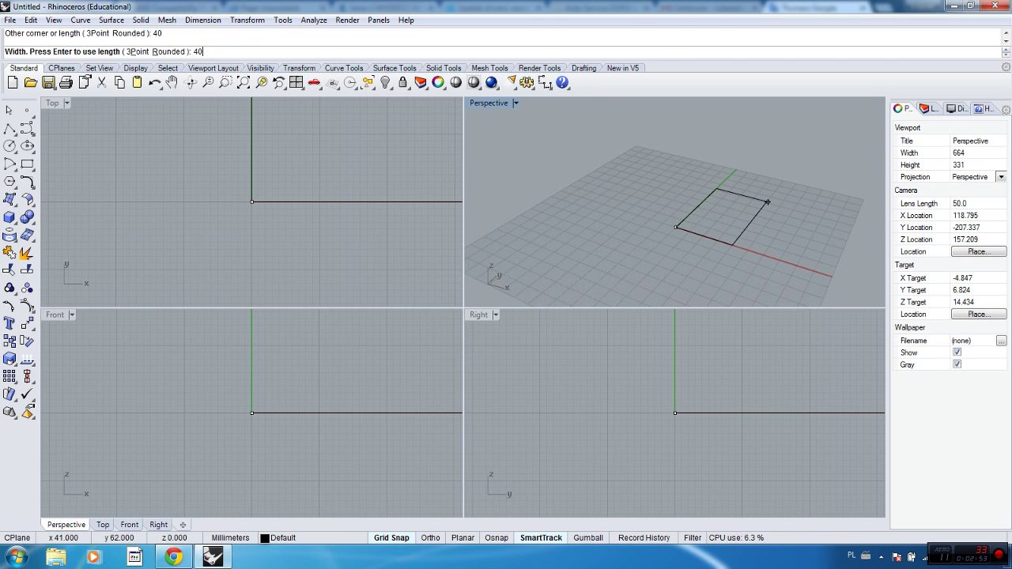
key(Return)
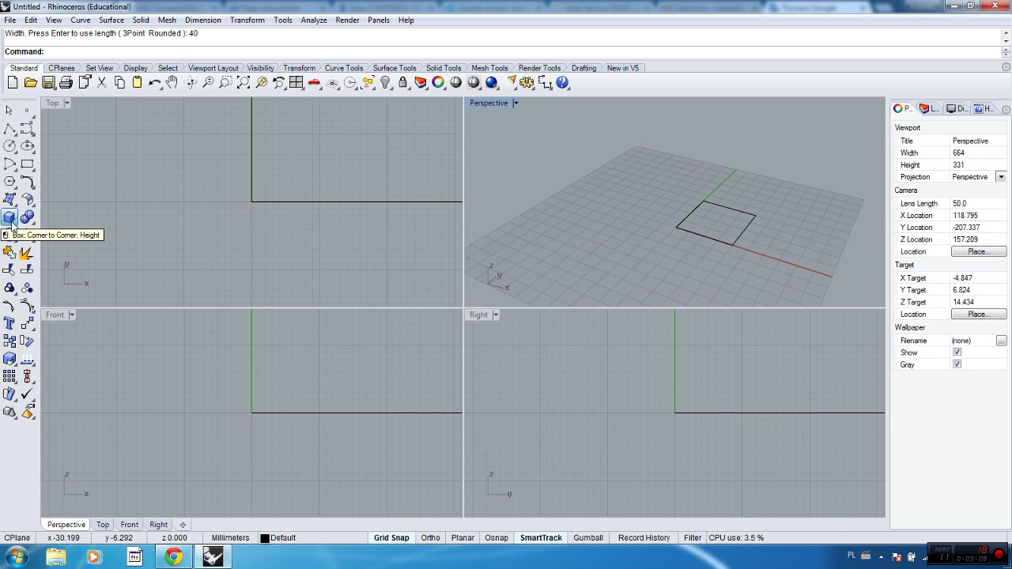
Step: Extrude the 40 × 40 mm rectangle straight upward into a closed solid cube and select the solid
click(15, 221)
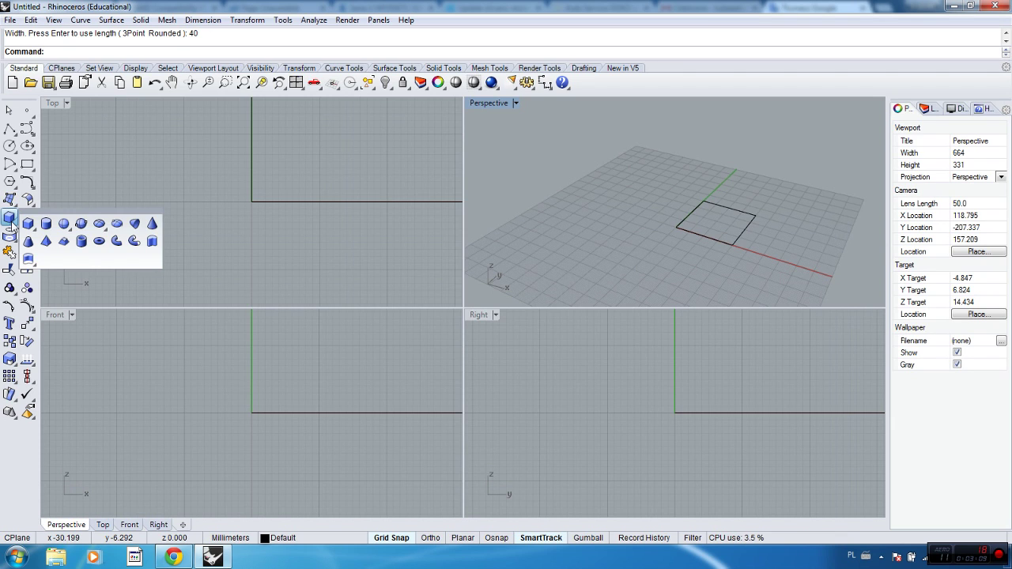
click(29, 258)
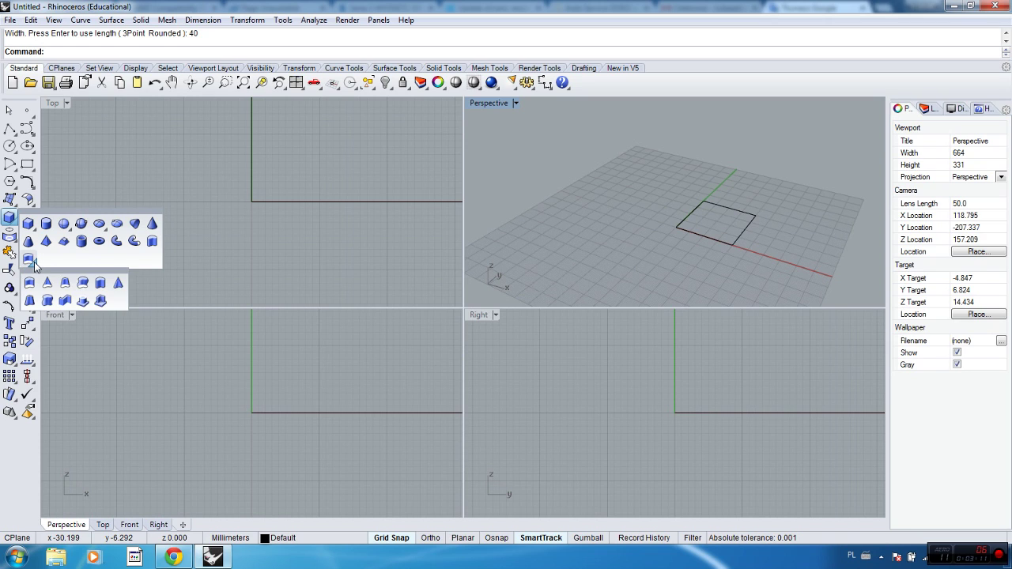
click(101, 287)
click(719, 239)
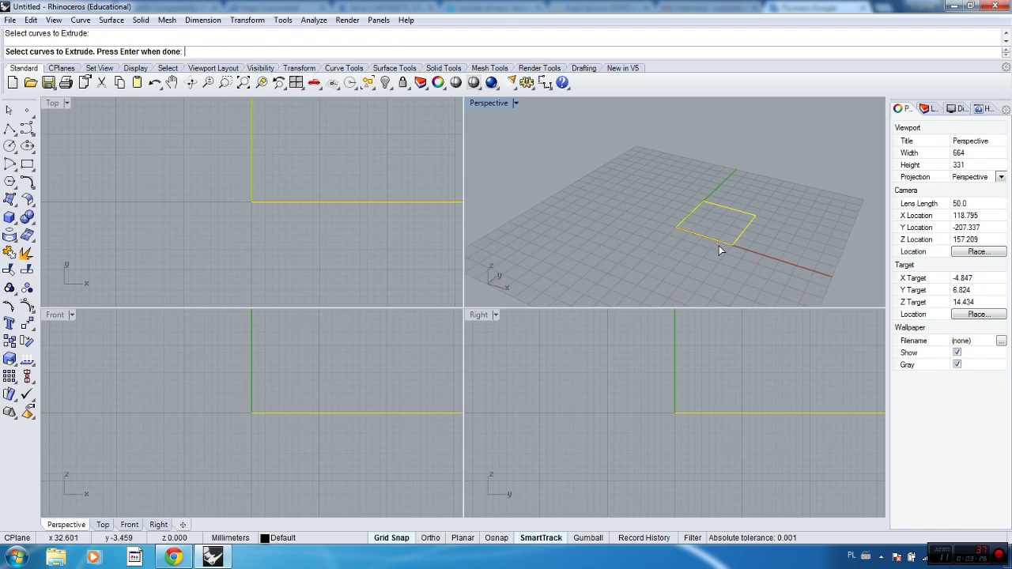
key(Return)
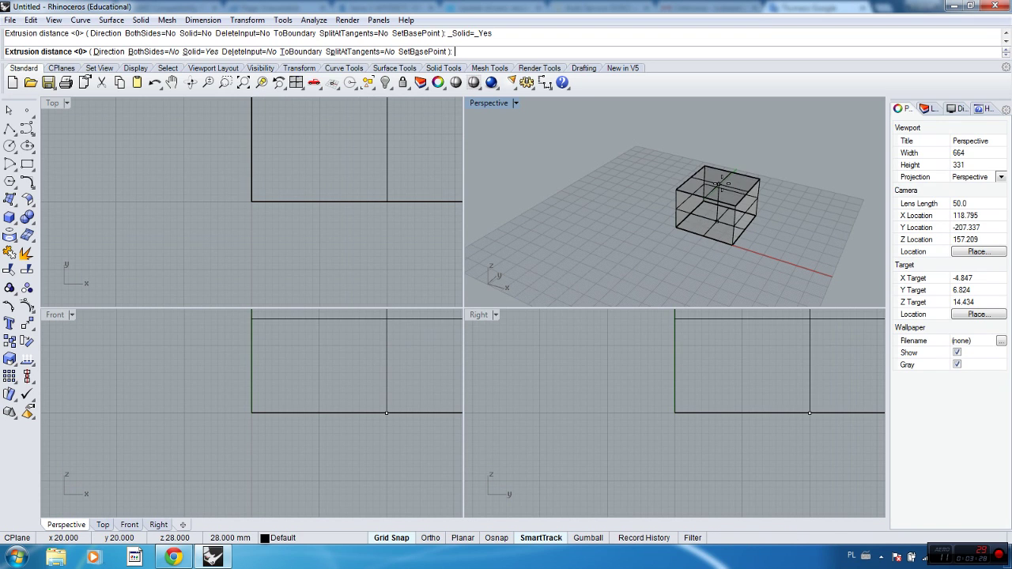
click(719, 183)
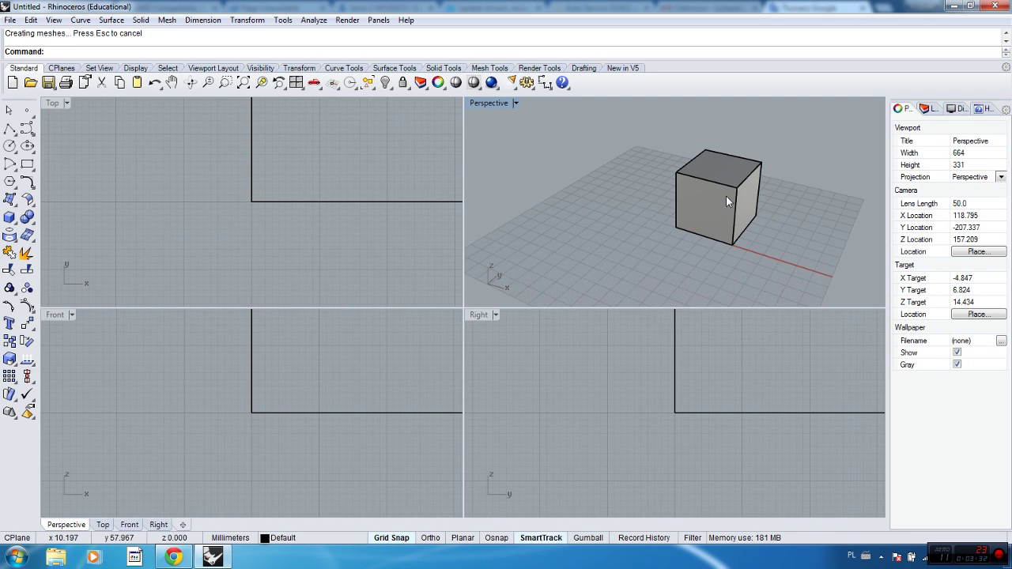
click(723, 202)
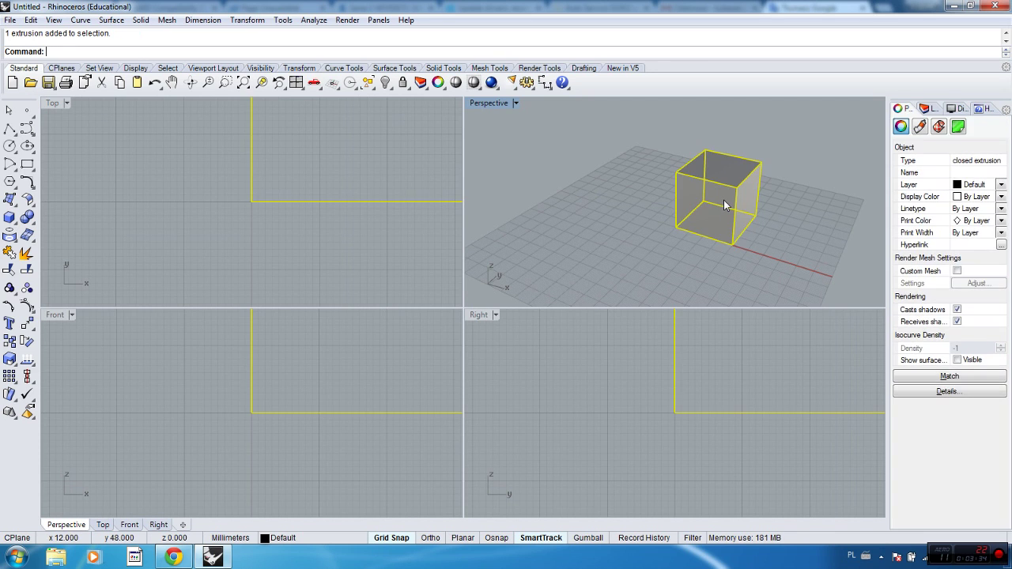
Step: Delete the extruded cube and the 40 × 40 mm rectangle it was made from
key(Delete)
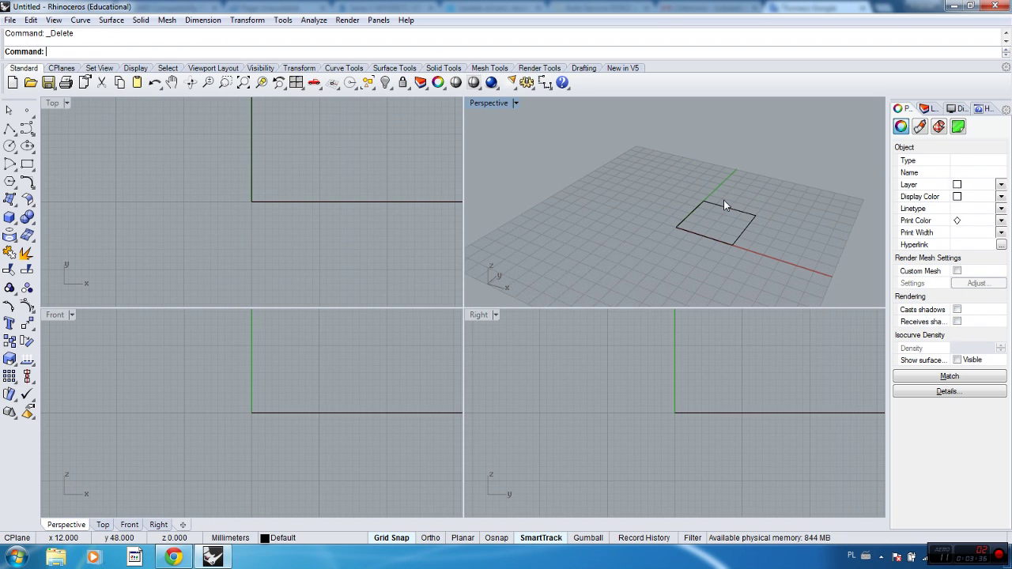
click(701, 249)
key(Delete)
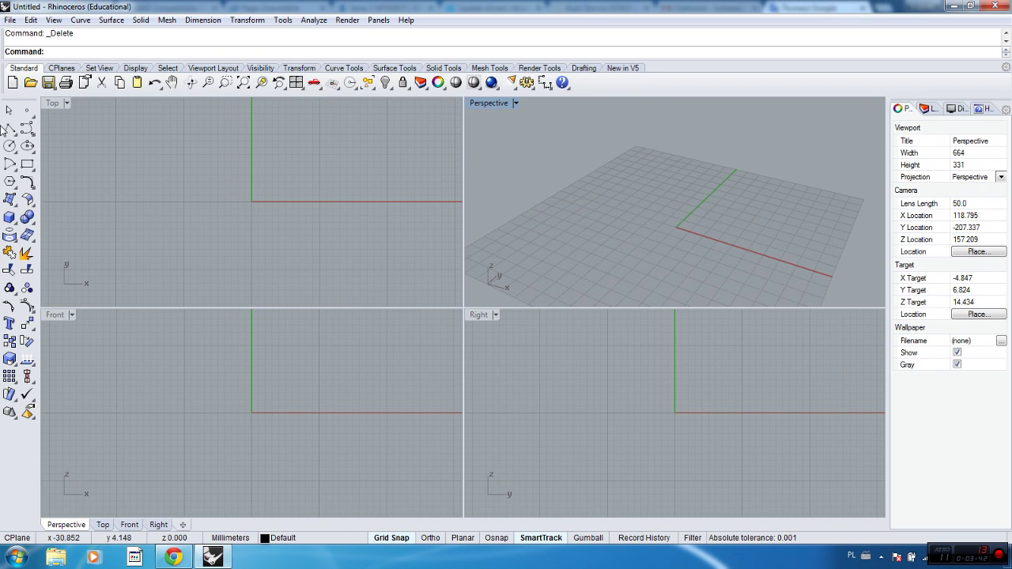
Step: Start a polyline at the origin and draw its first side 40 mm long along the positive x-axis
click(10, 129)
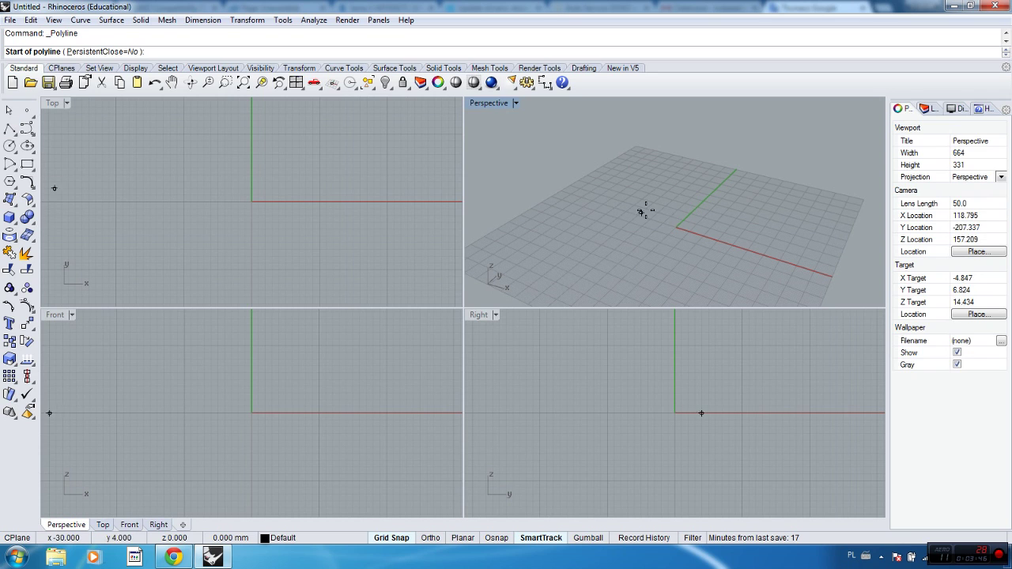
text(0)
key(Return)
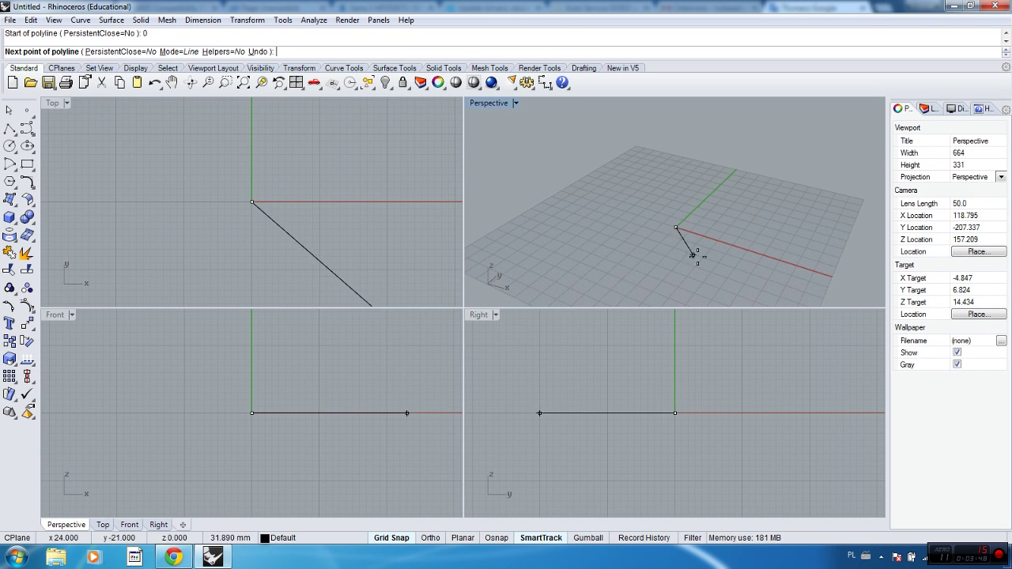
key(F8)
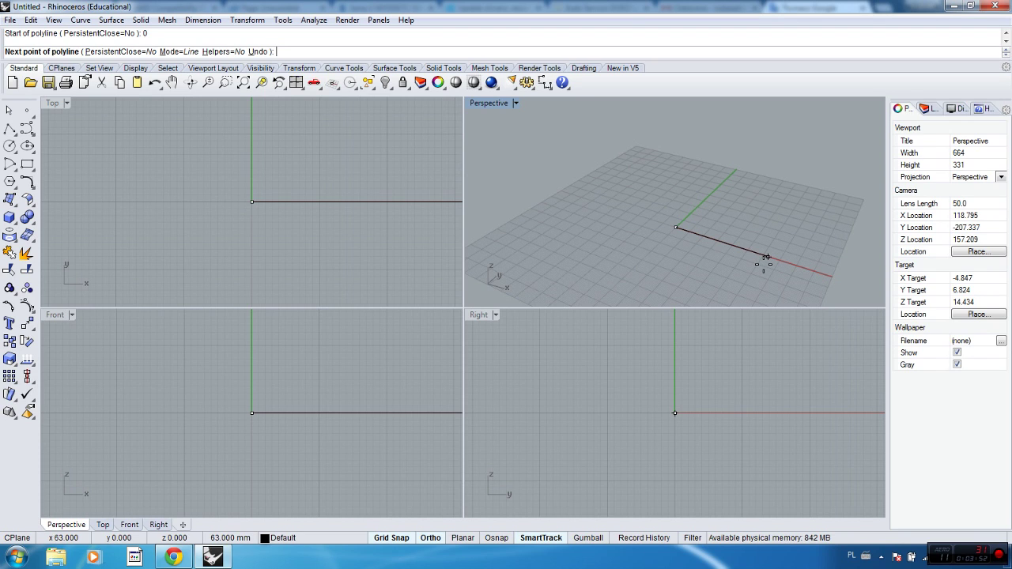
key(F8)
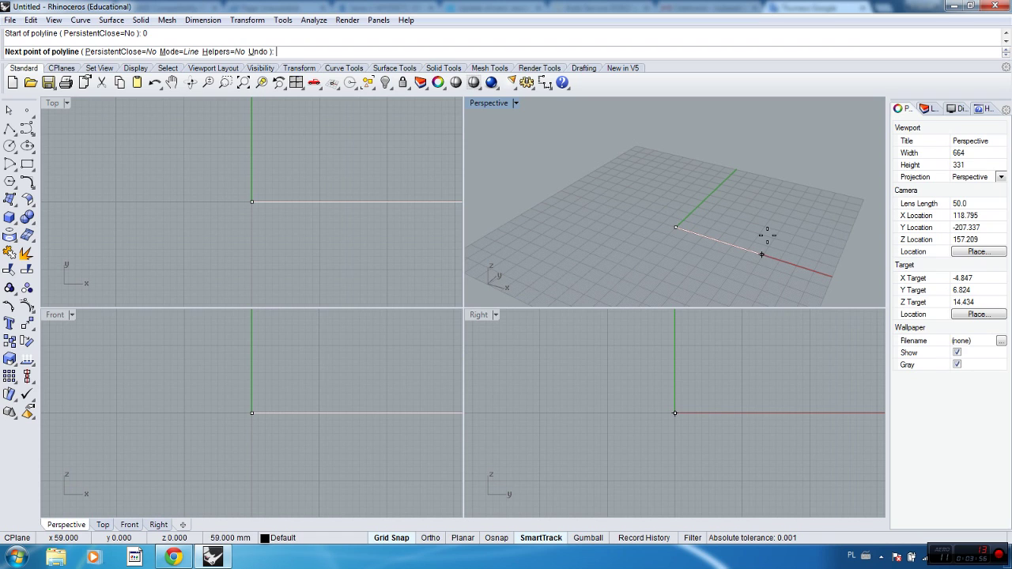
text(0)
key(Return)
click(764, 247)
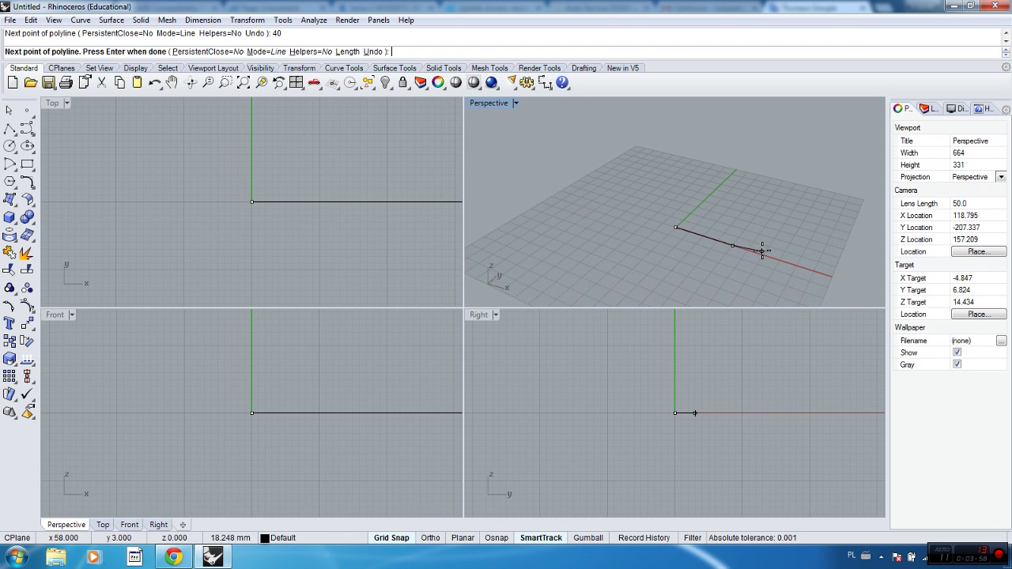
Step: Draw the polyline's second side 40 mm long, parallel to the y-axis, using Ortho to keep it square
key(F8)
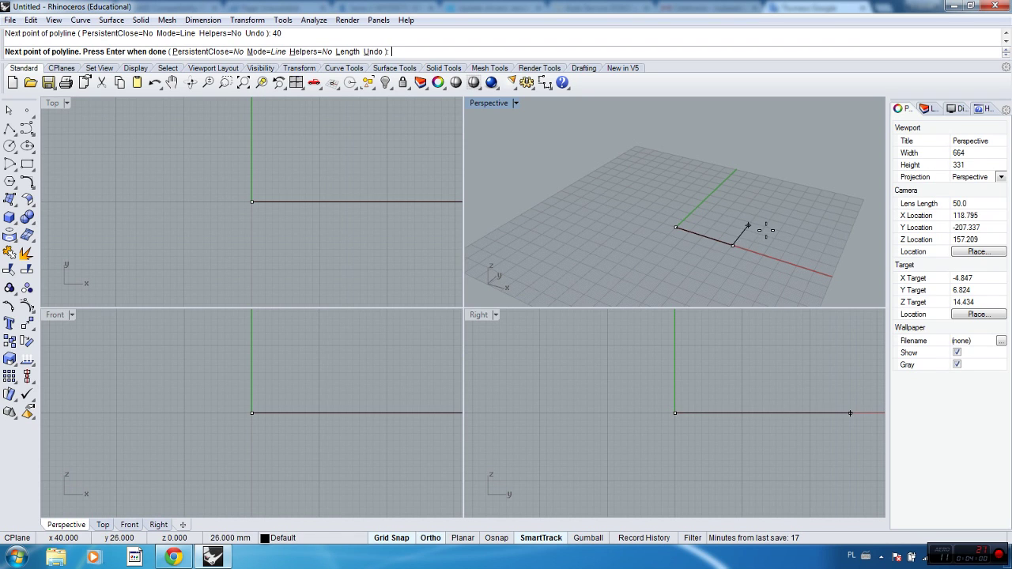
key(F8)
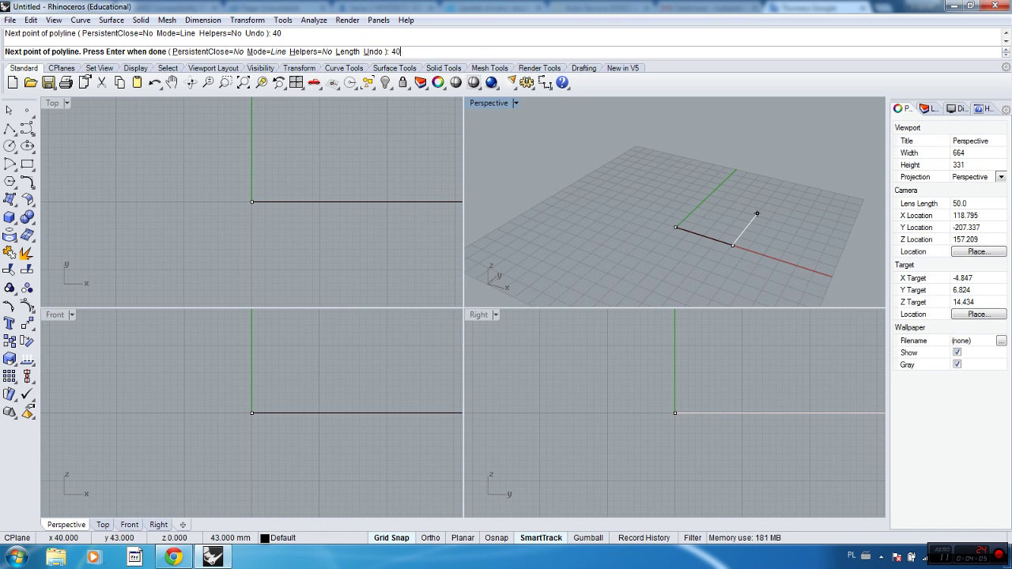
key(Return)
click(757, 213)
Step: Draw the third side 40 mm back toward the y-axis and close the square polyline at the origin
key(F8)
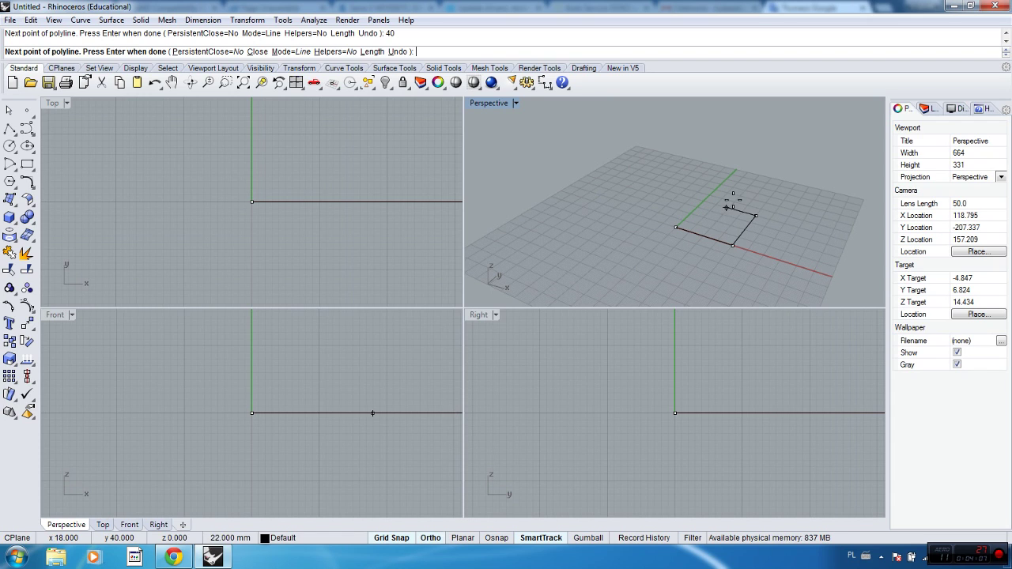
key(F8)
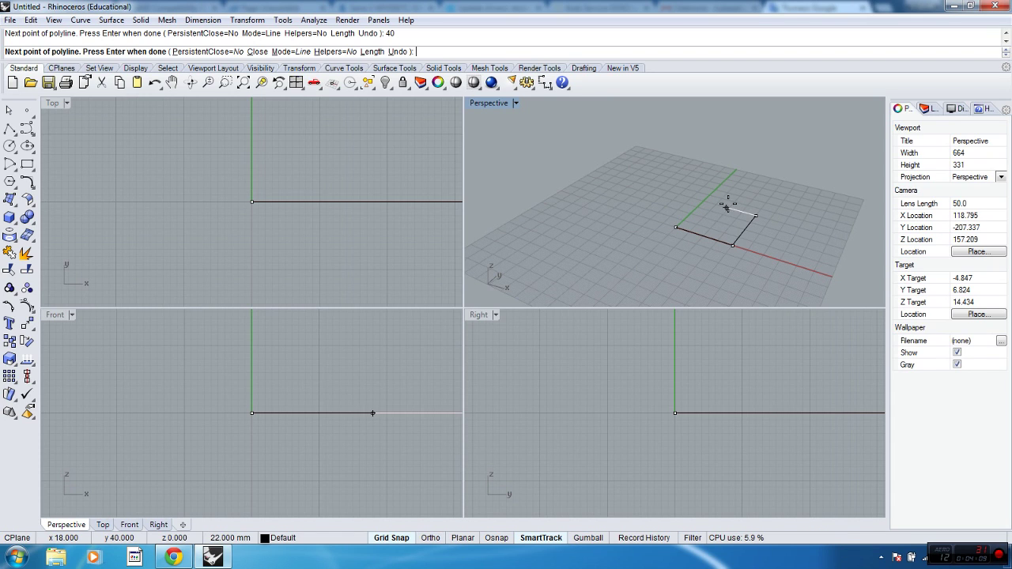
text(40)
key(Return)
click(705, 201)
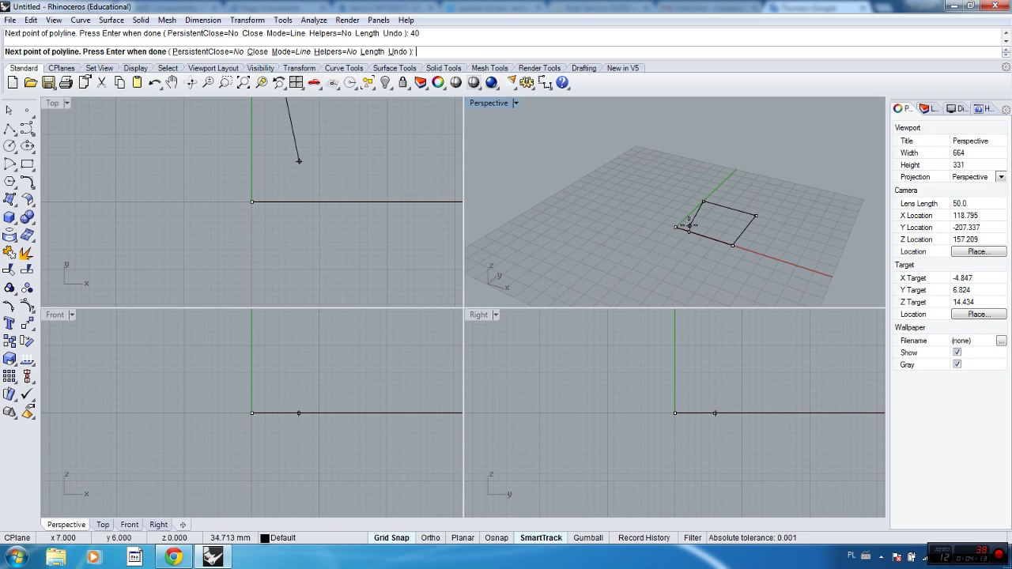
click(679, 228)
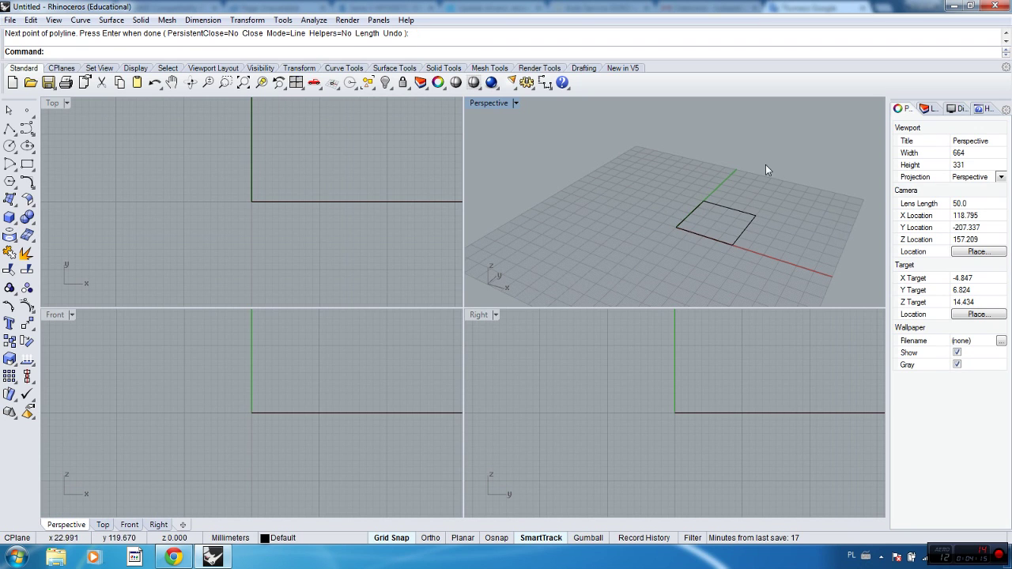
Step: Turn Ortho mode on and back off
scroll(755, 235, up, 3)
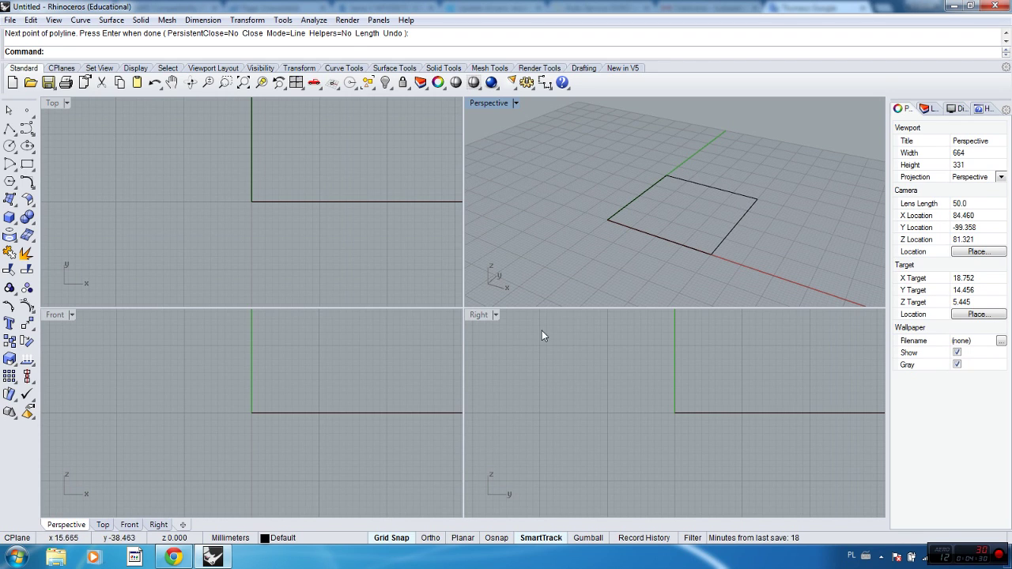
click(433, 544)
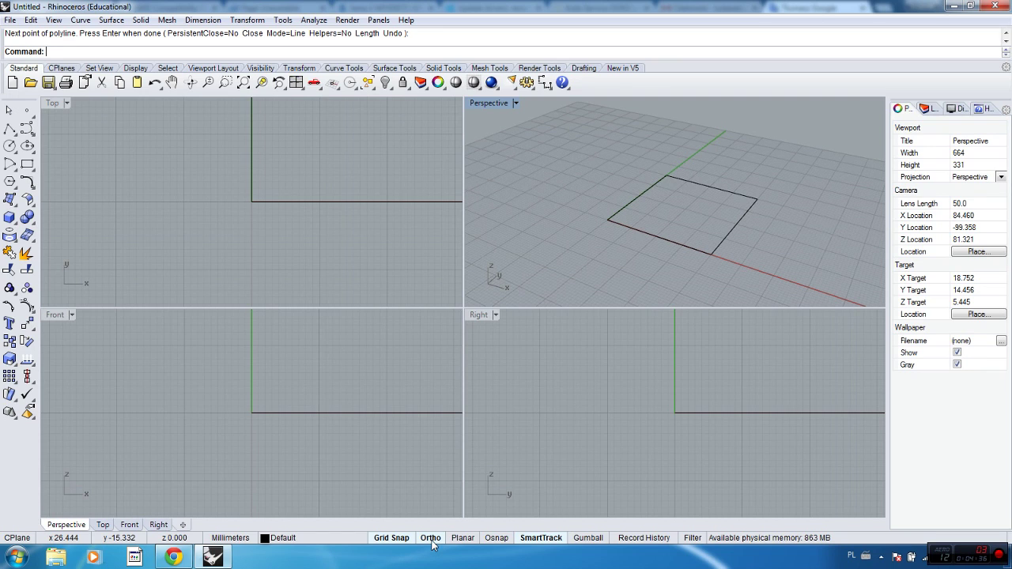
click(432, 543)
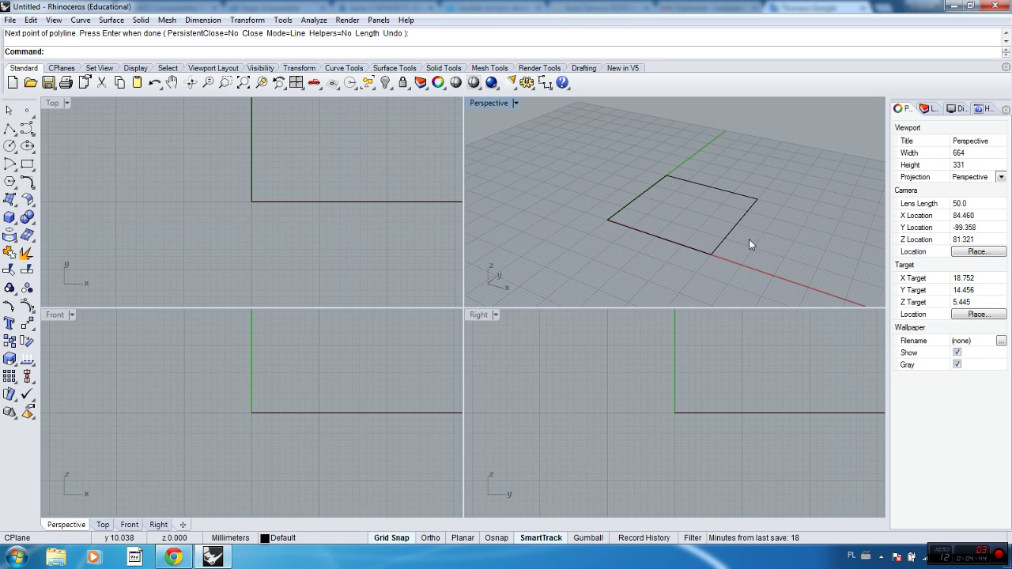
Step: Select the square polyline to check whether it is one closed curve, and clear the selection
click(666, 174)
click(666, 174)
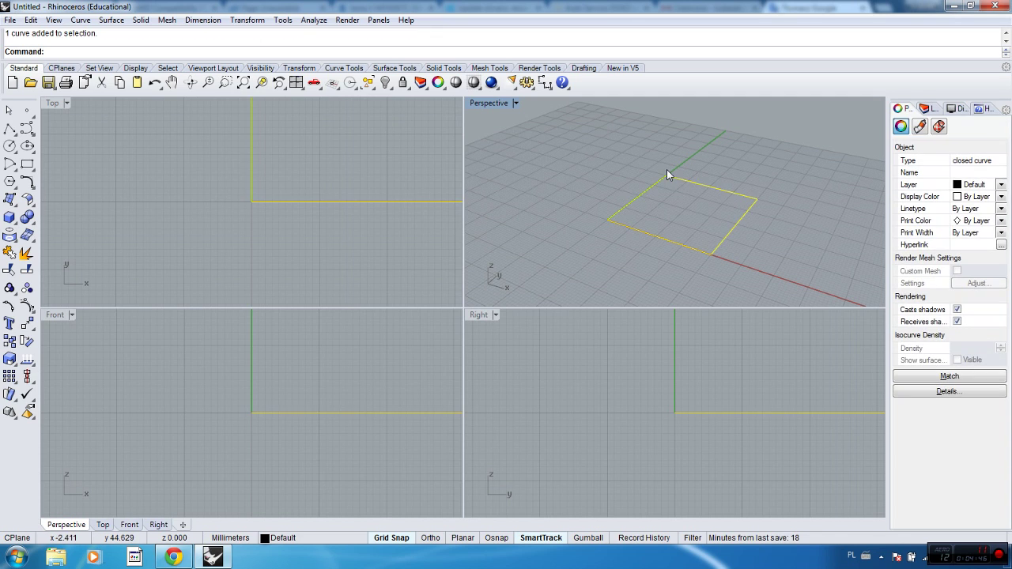
click(763, 269)
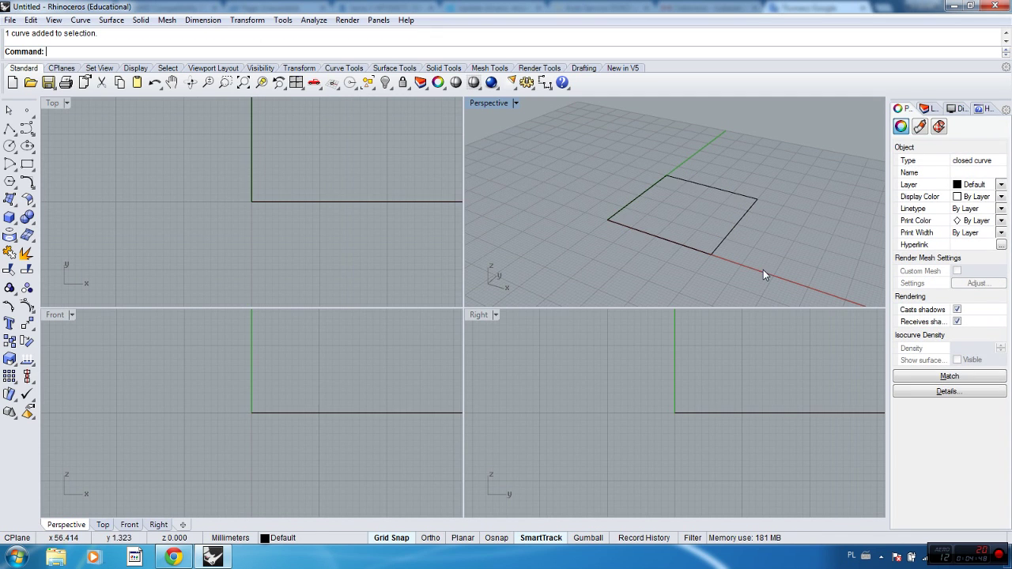
click(733, 228)
click(673, 271)
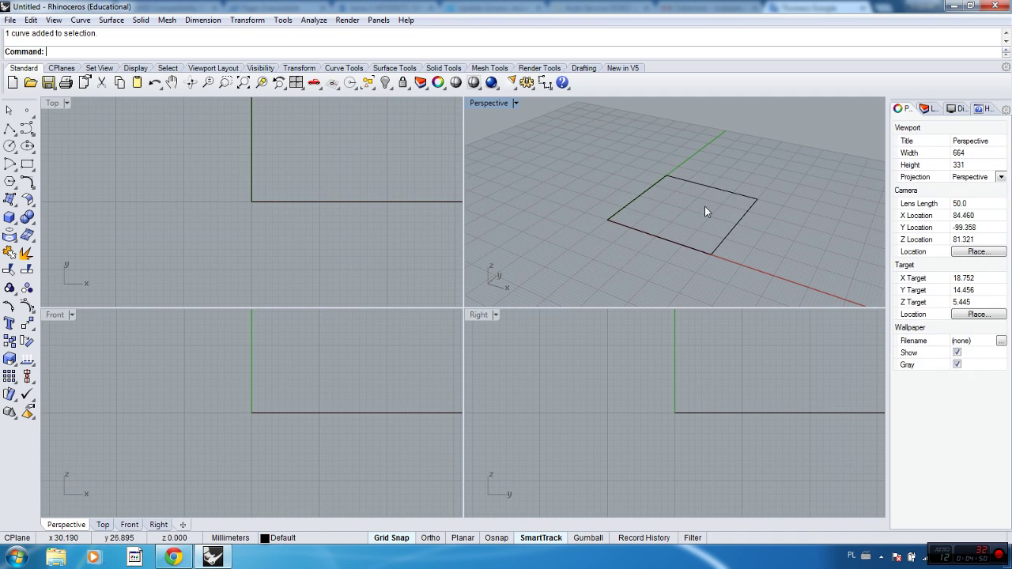
right_drag(705, 209, 669, 230)
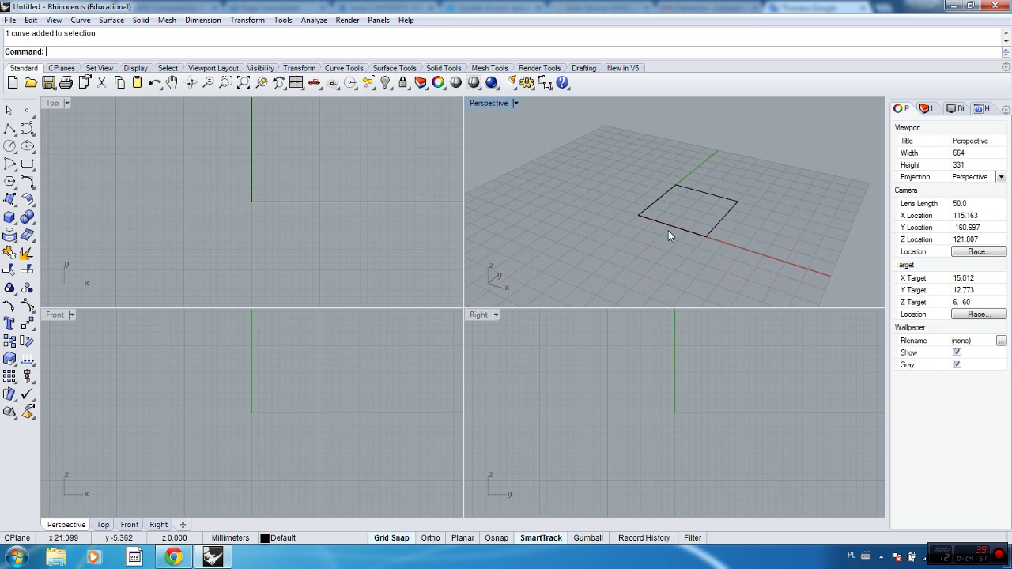
click(727, 216)
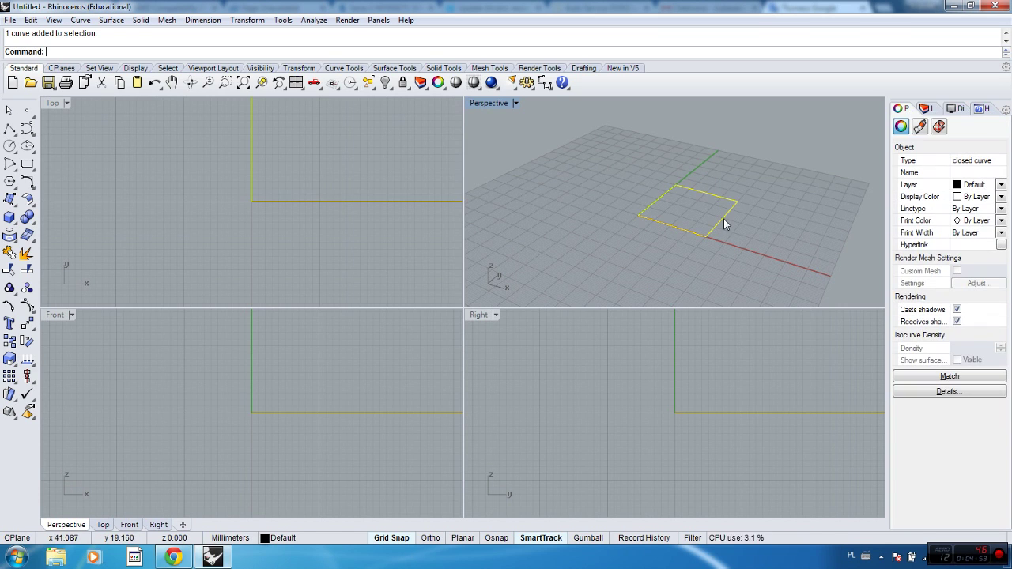
click(17, 207)
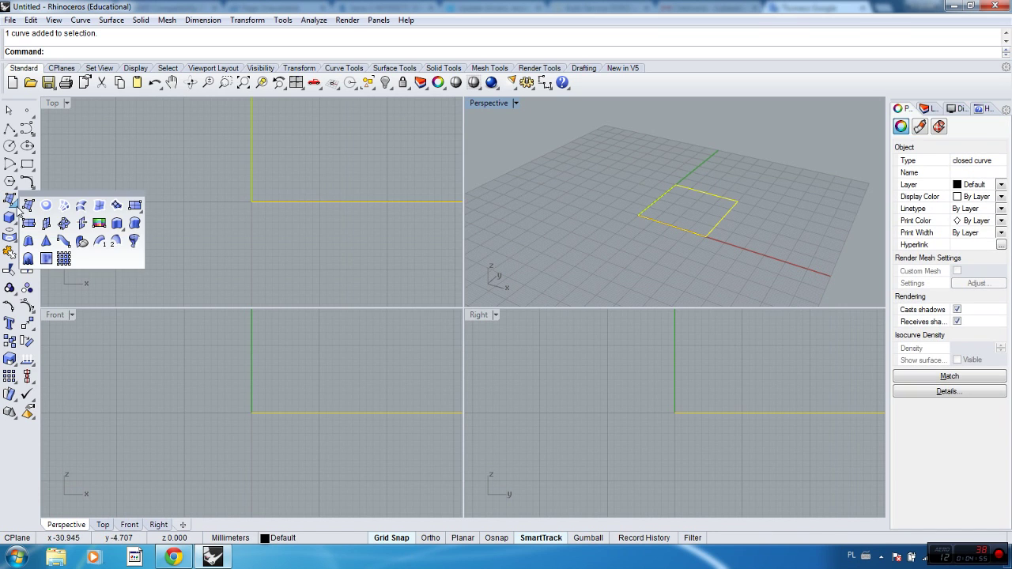
click(117, 224)
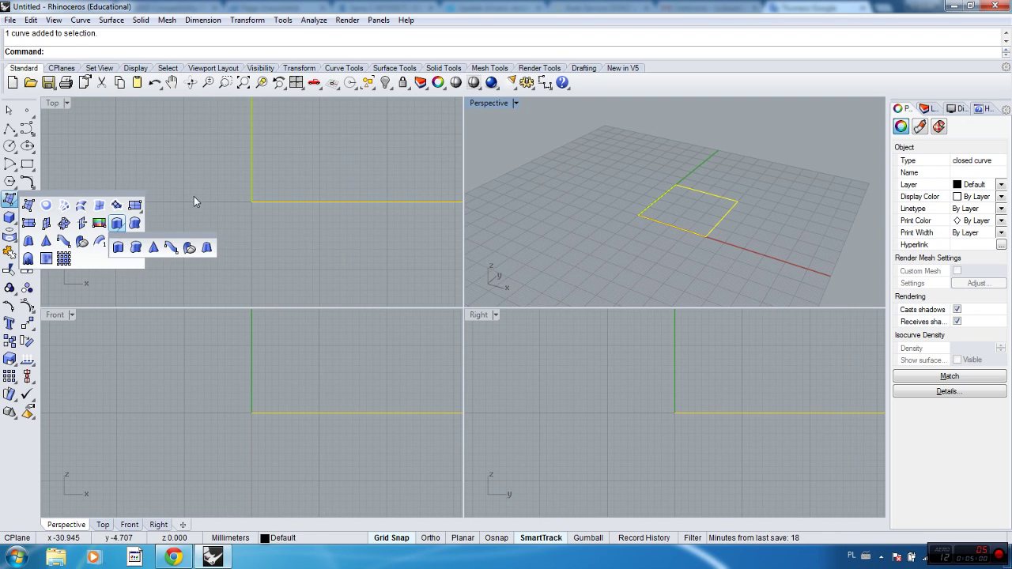
click(51, 156)
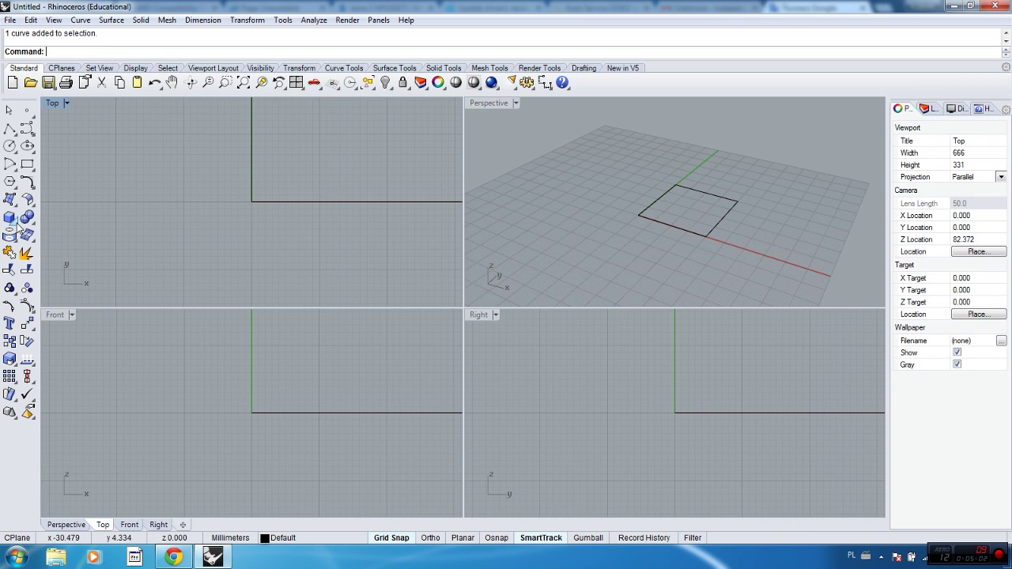
Step: Extrude the closed square polyline 40 mm upward into a solid cube, and delete the cube
click(9, 218)
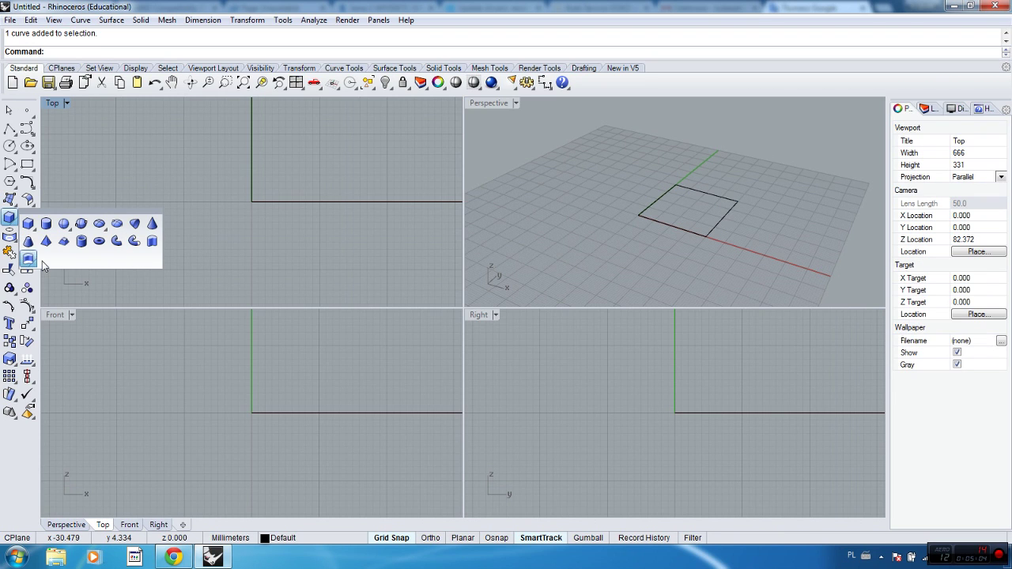
click(154, 242)
click(669, 208)
key(Return)
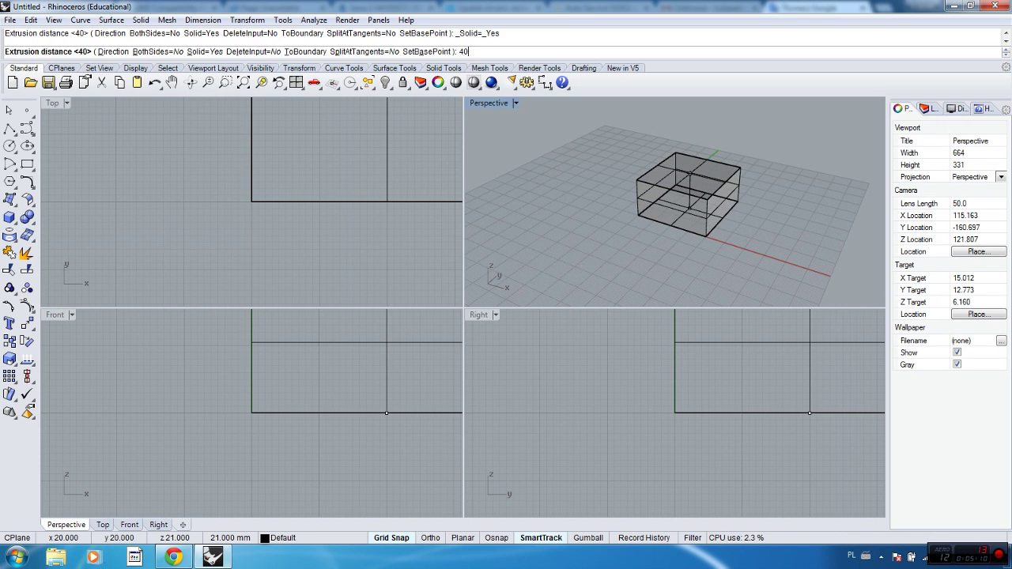
text(40)
key(Return)
click(666, 171)
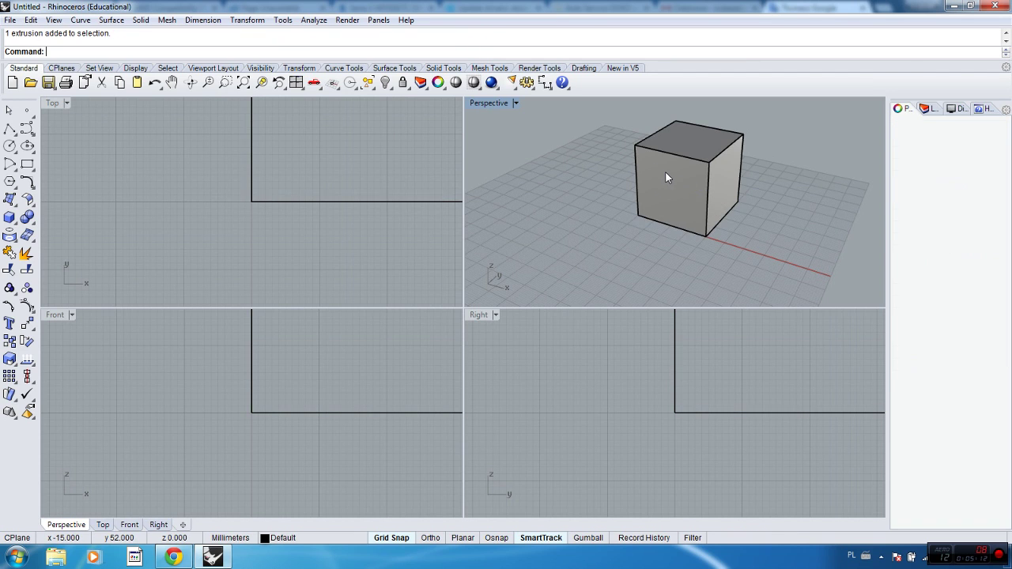
key(Delete)
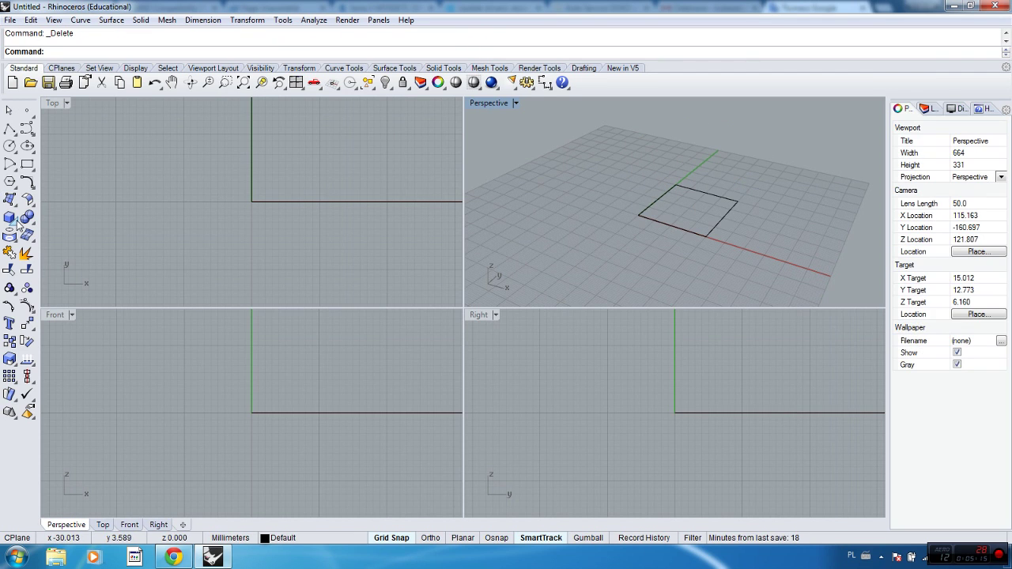
Step: Extrude the closed square polyline downward with a distance of -40 mm into a solid cube, and delete the cube
click(17, 224)
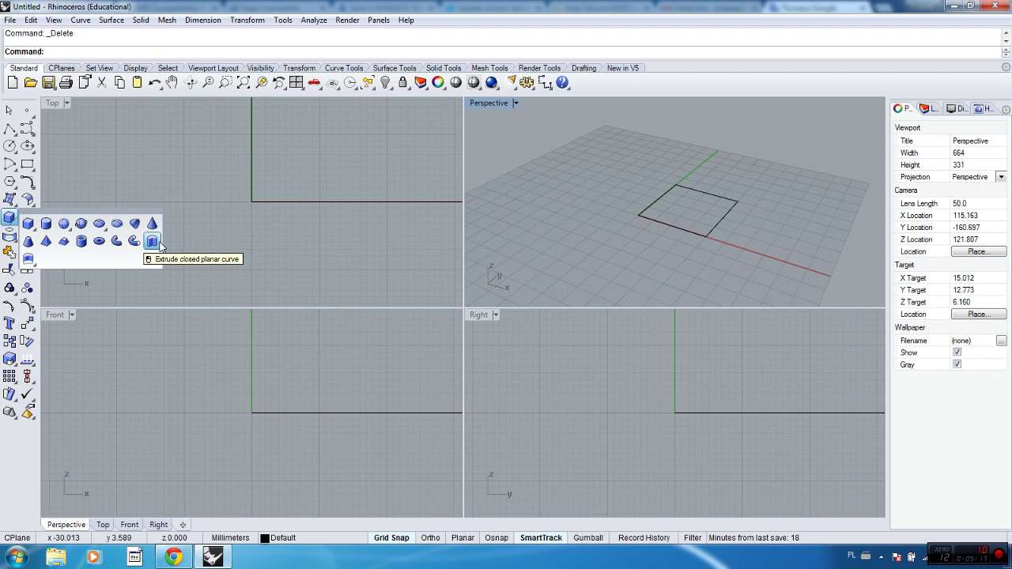
click(152, 242)
click(667, 221)
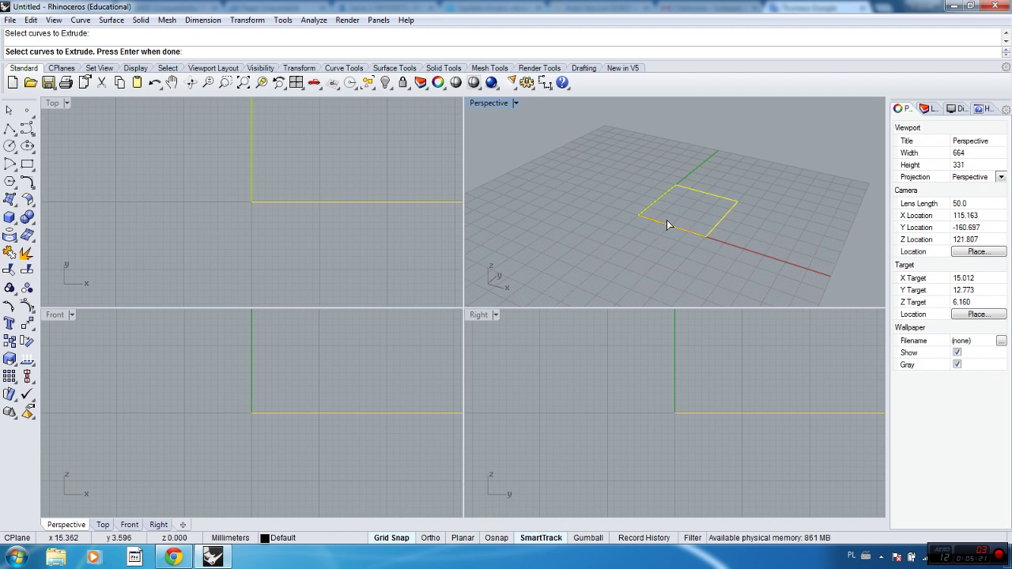
key(Return)
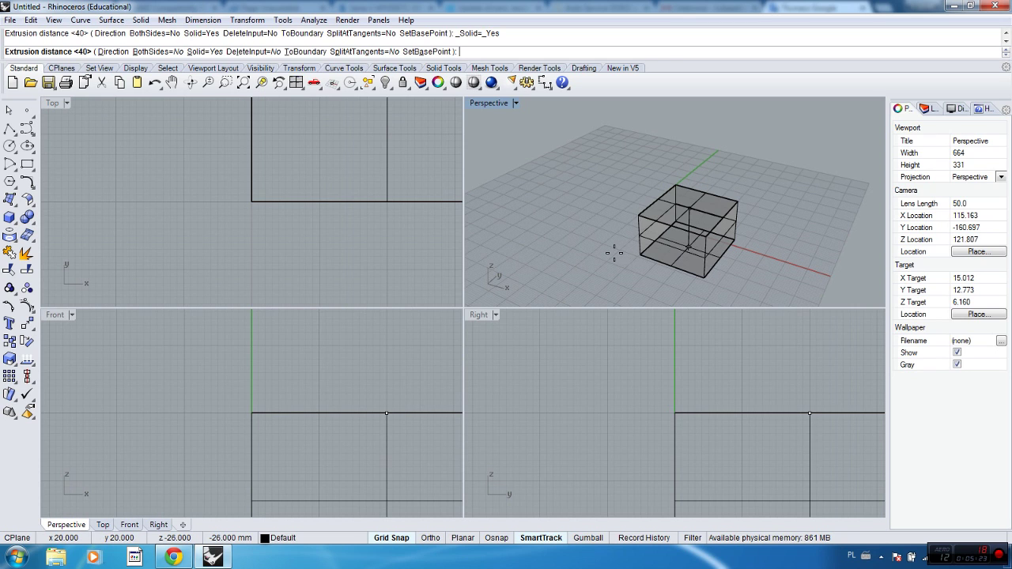
text(-40)
key(Return)
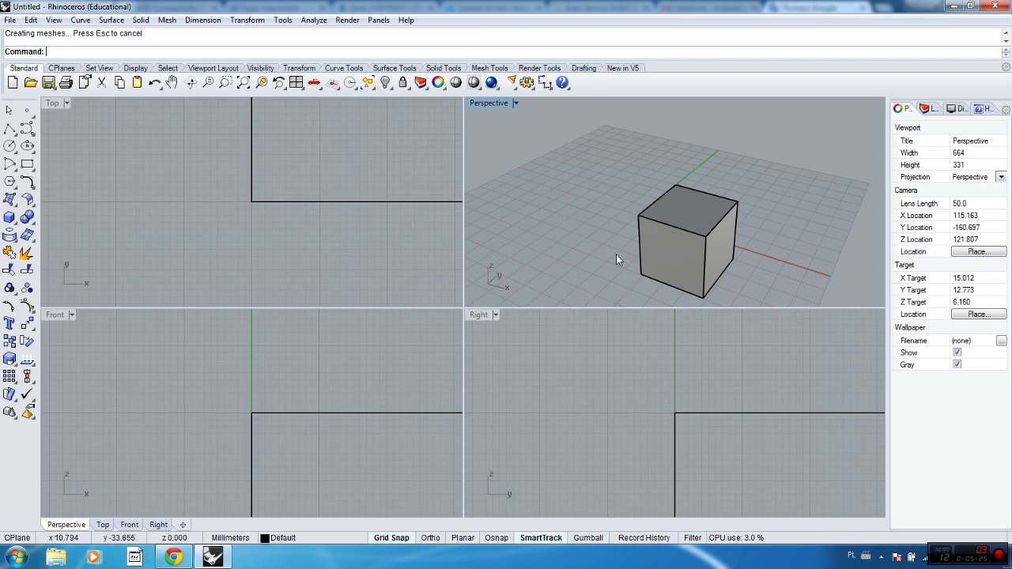
click(705, 254)
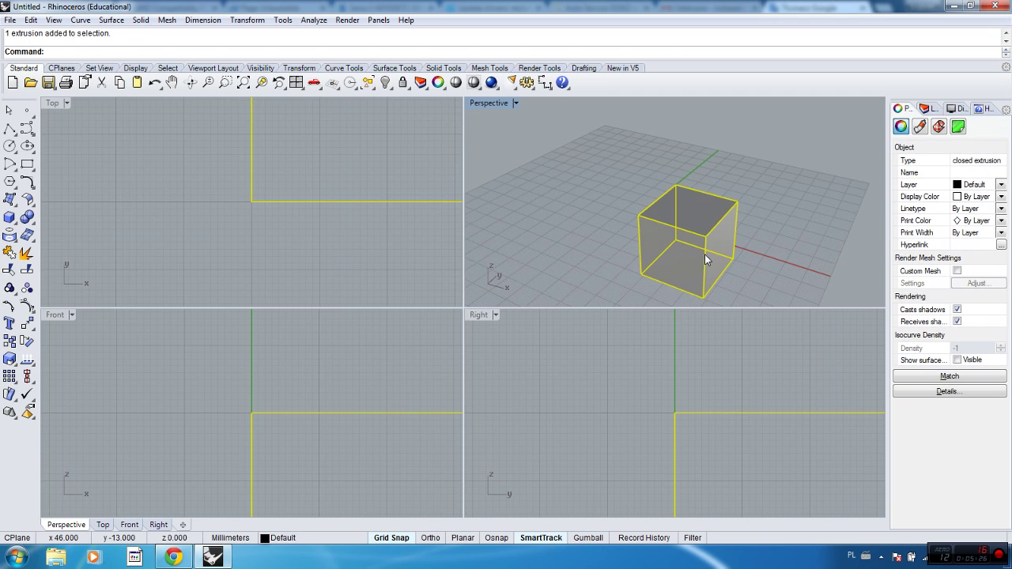
key(Delete)
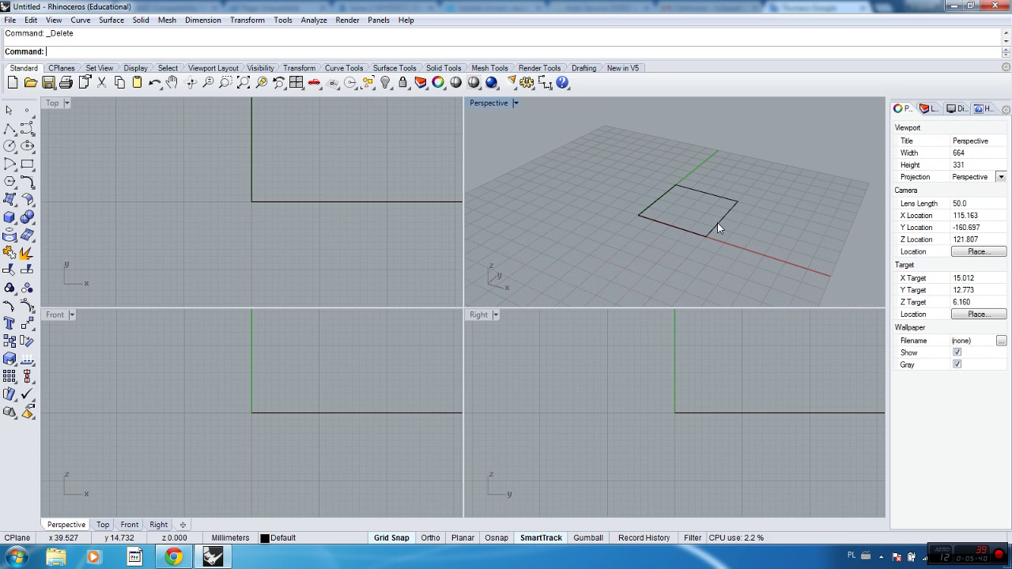
right_drag(625, 256, 639, 232)
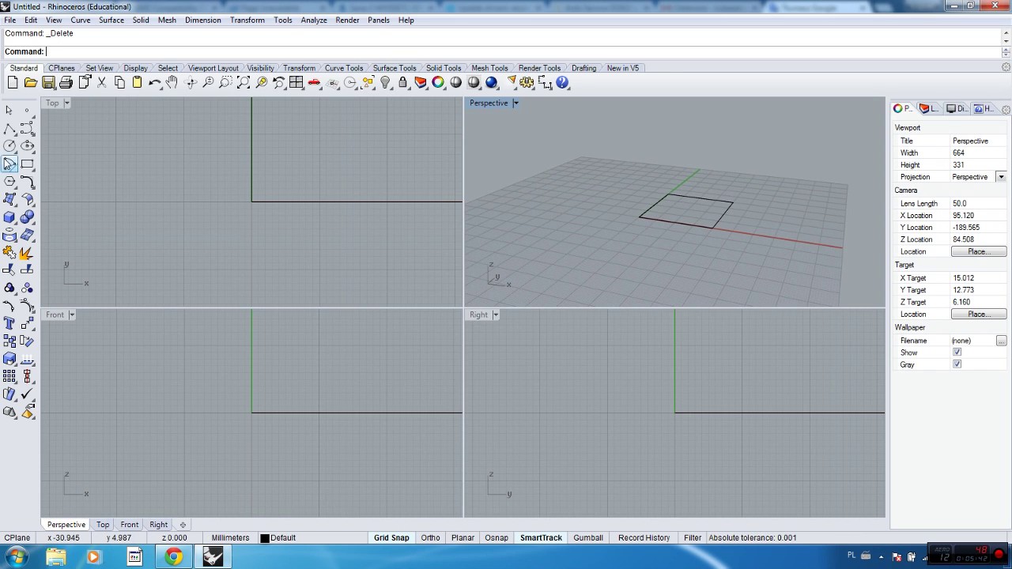
Step: Draw a single-segment polyline from the origin, 60 mm straight up in the Front view, with Ortho on
click(10, 129)
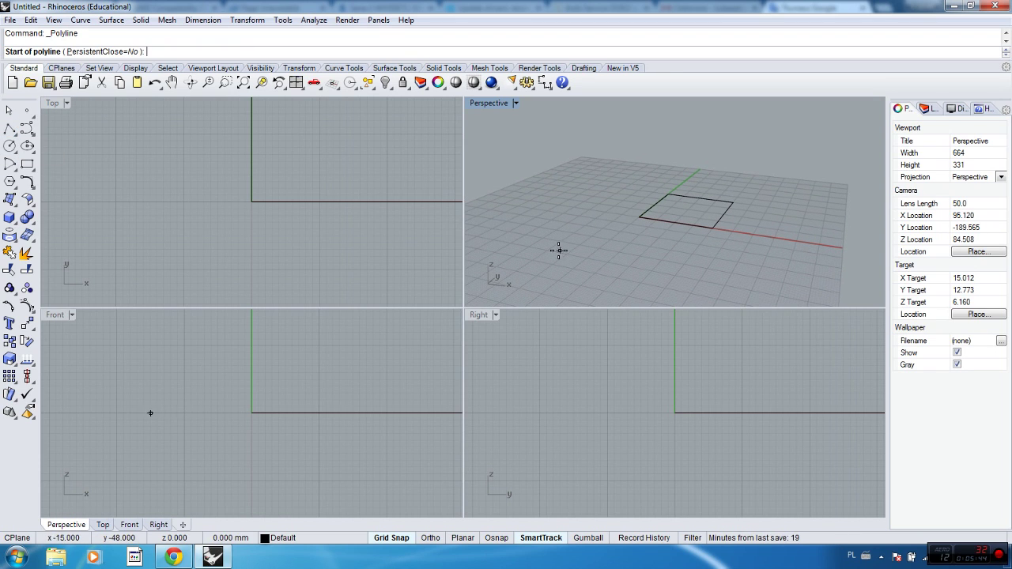
text(0)
key(Return)
mouse_move(710, 272)
right_down()
mouse_move(658, 274)
mouse_move(718, 267)
right_up()
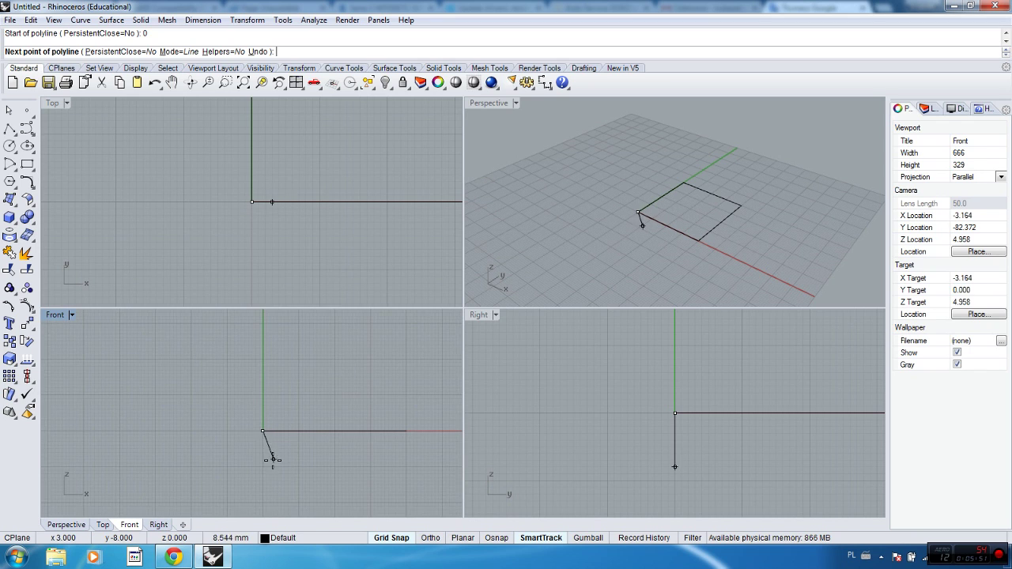
scroll(231, 470, down, 3)
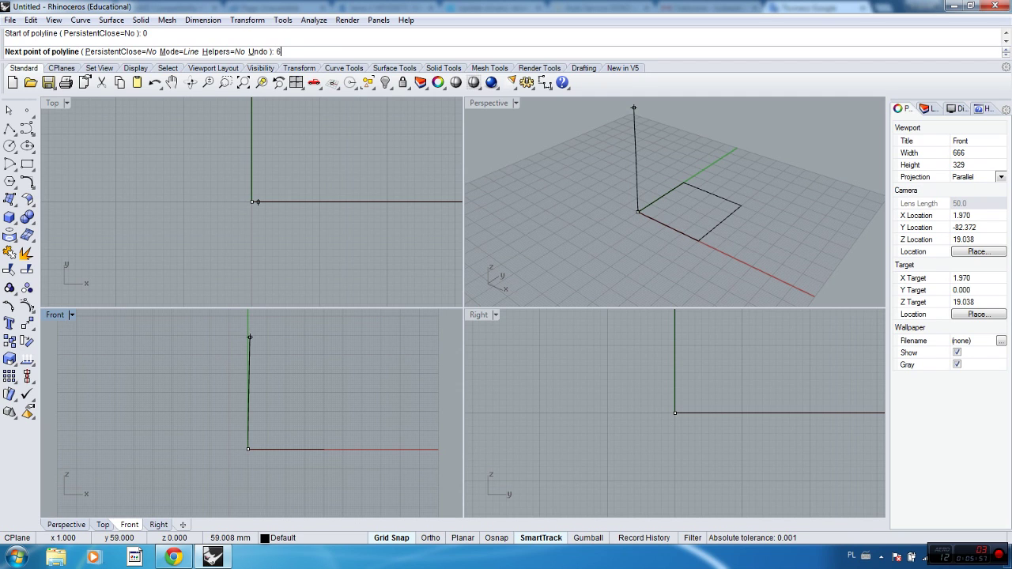
text(0)
key(Return)
scroll(250, 348, down, 2)
key(F8)
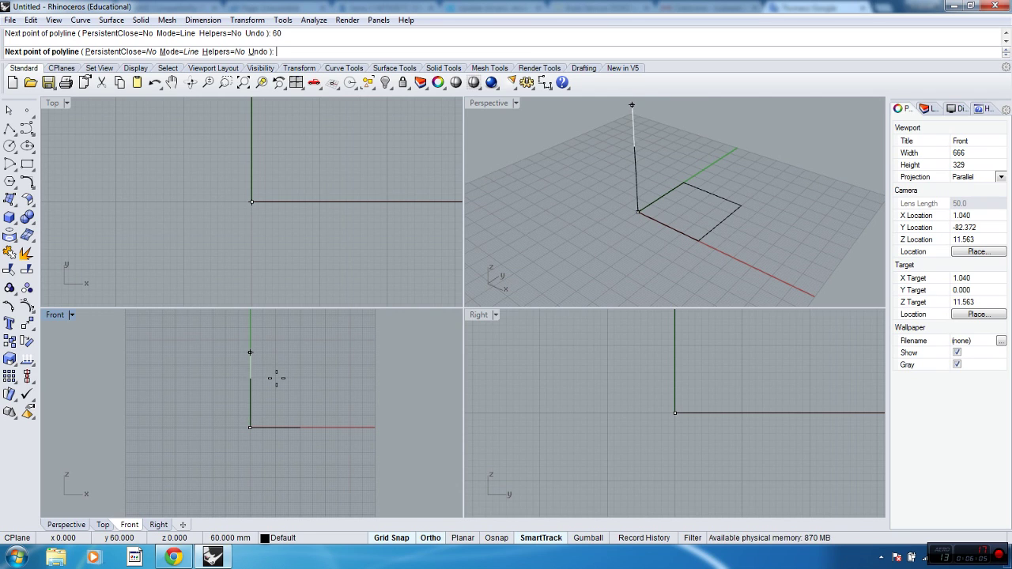
click(272, 332)
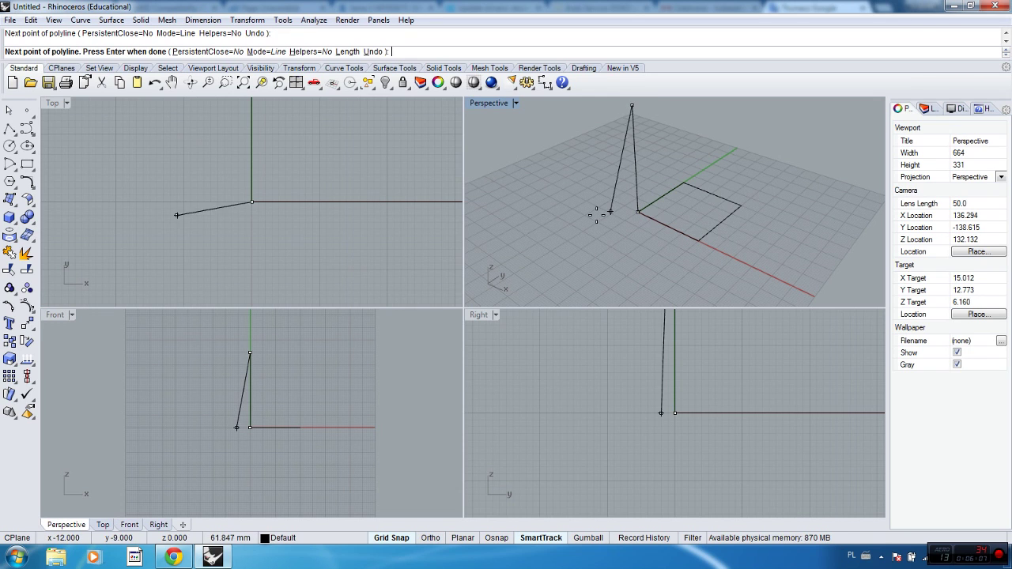
key(Return)
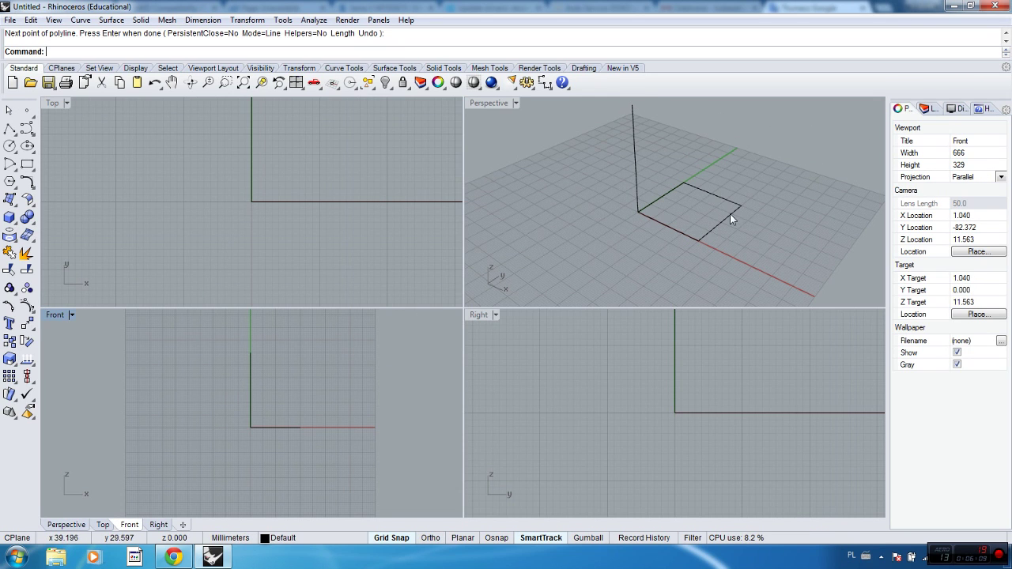
Step: Sweep the square polyline along the vertical line with Sweep 1 Rail to form the box's four walls
scroll(700, 236, down, 3)
scroll(698, 257, up, 3)
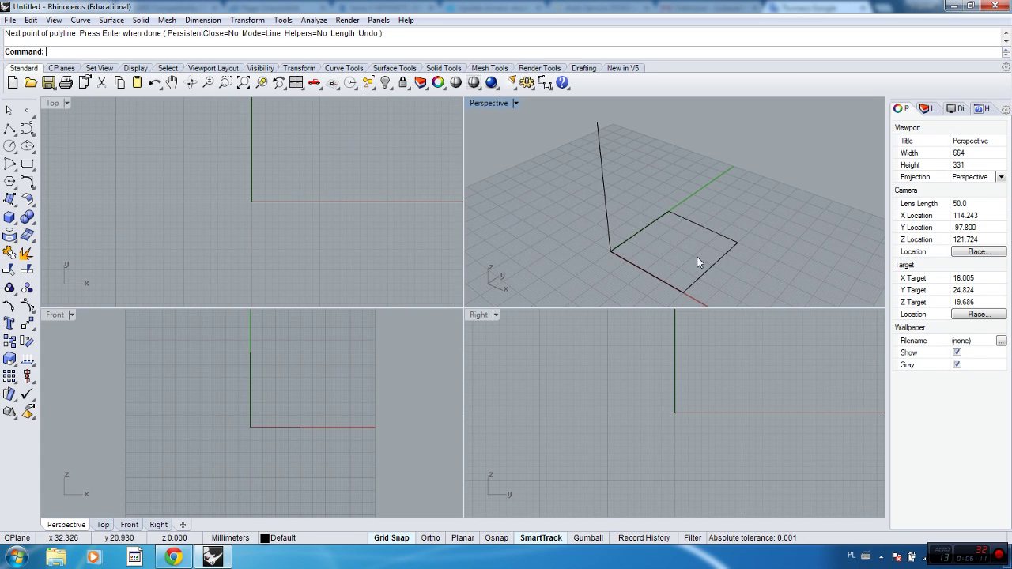
scroll(718, 236, up, 3)
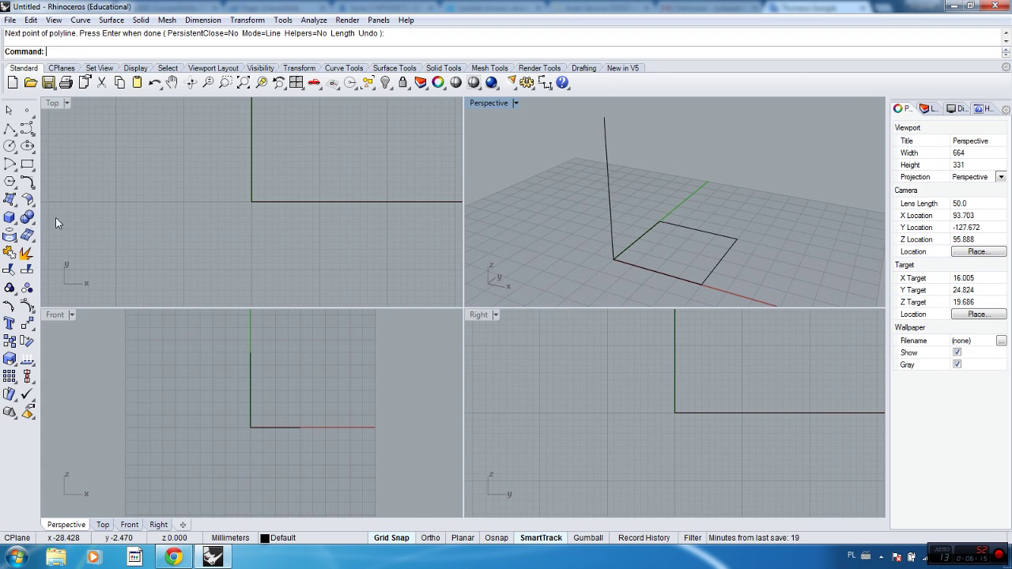
click(15, 204)
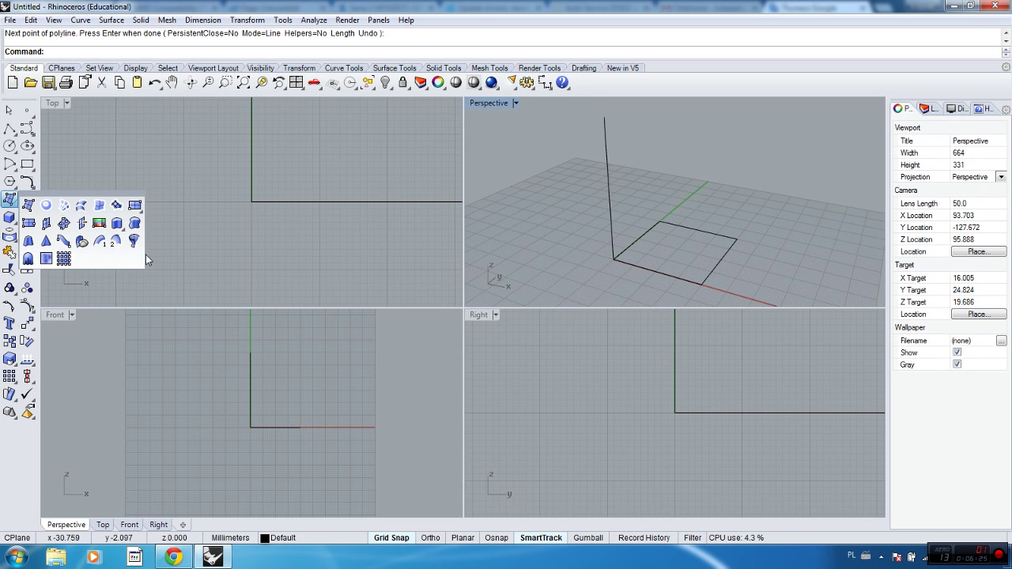
click(117, 225)
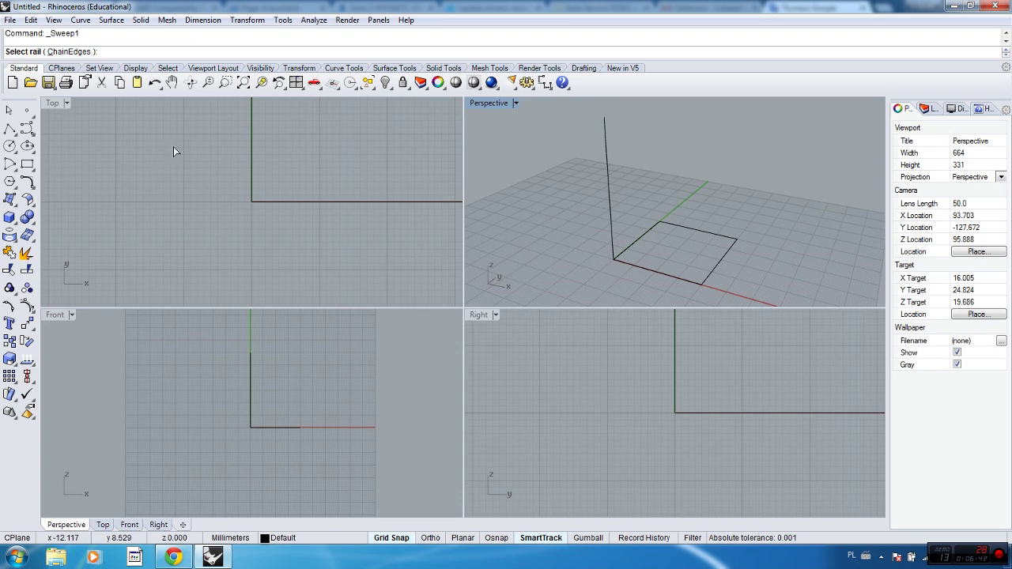
click(607, 176)
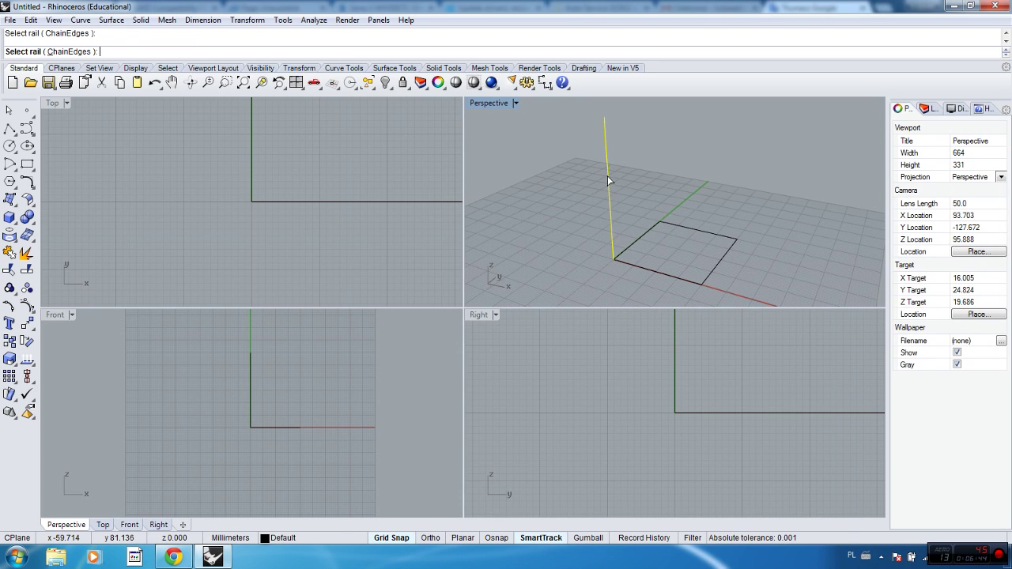
click(702, 231)
key(Return)
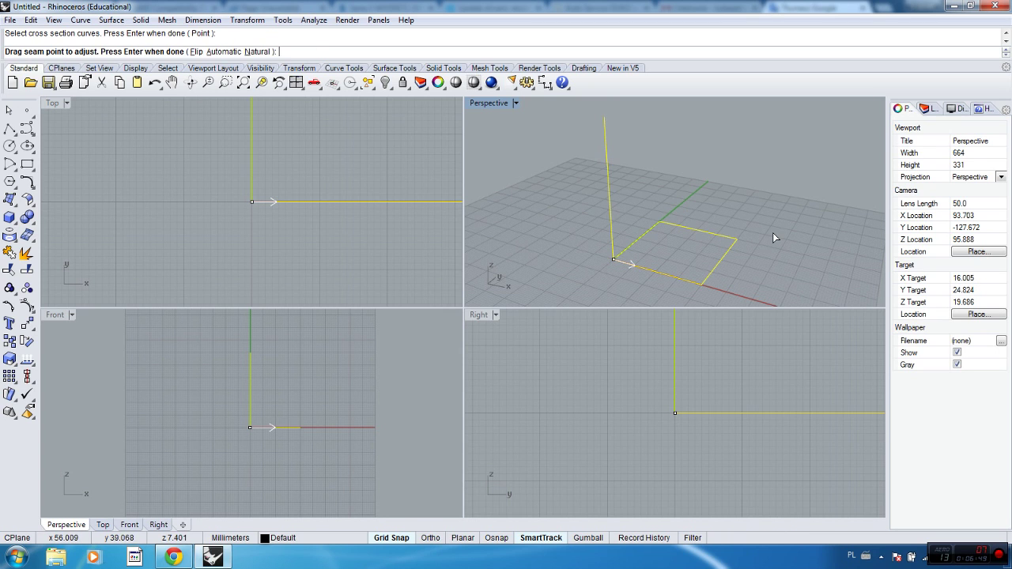
key(Return)
right_drag(783, 200, 659, 241)
key(Return)
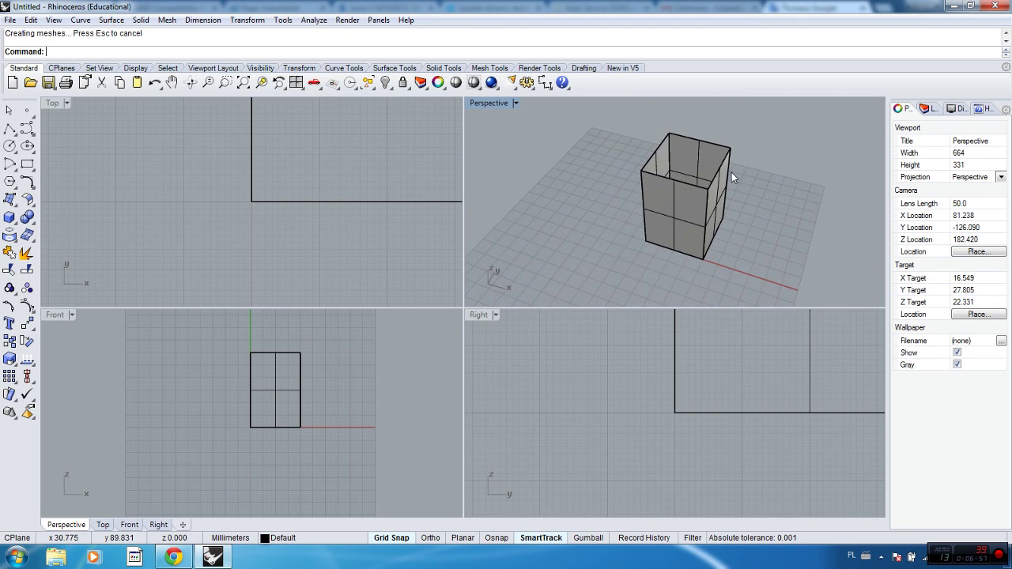
scroll(761, 185, up, 2)
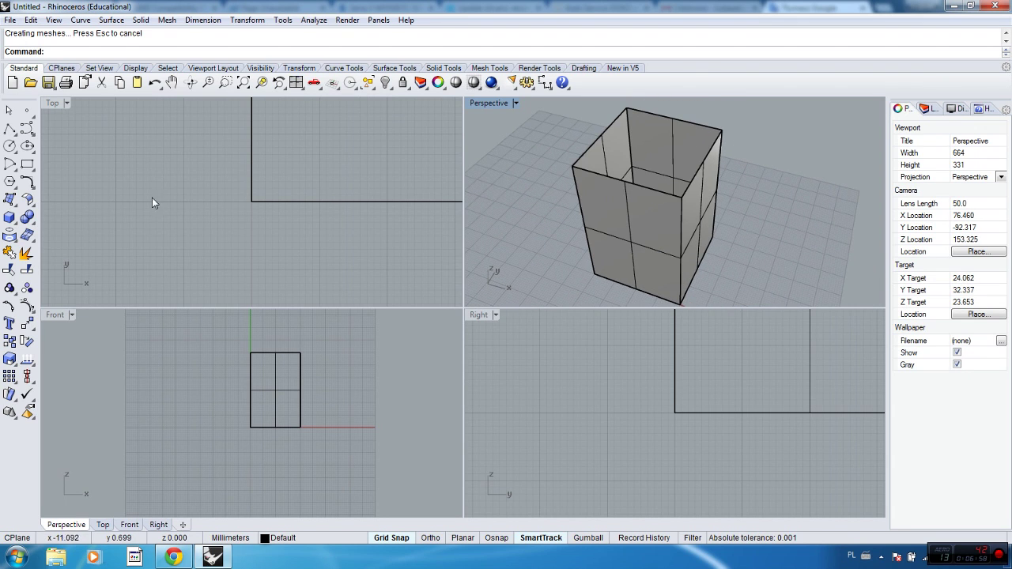
click(19, 204)
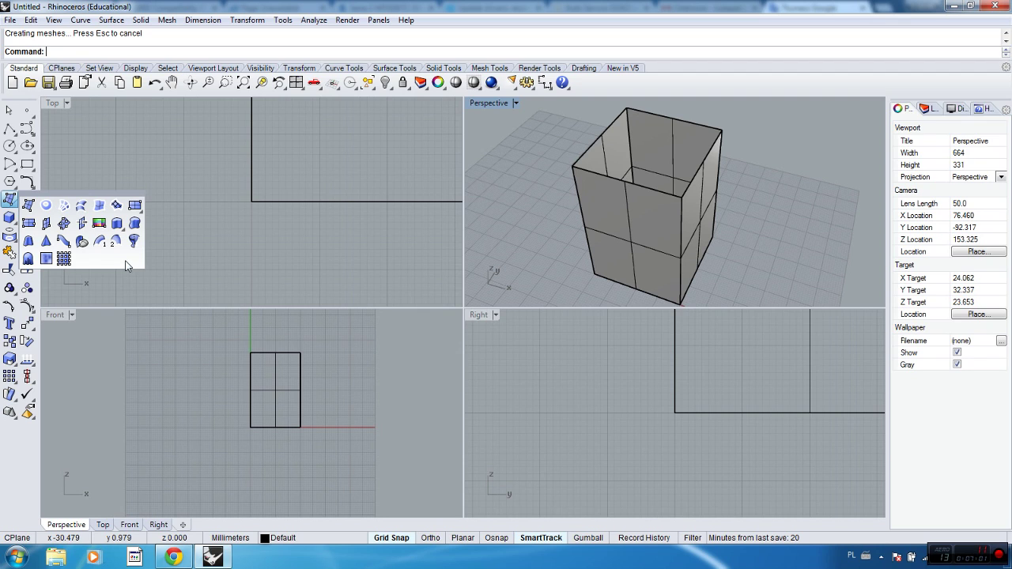
click(106, 179)
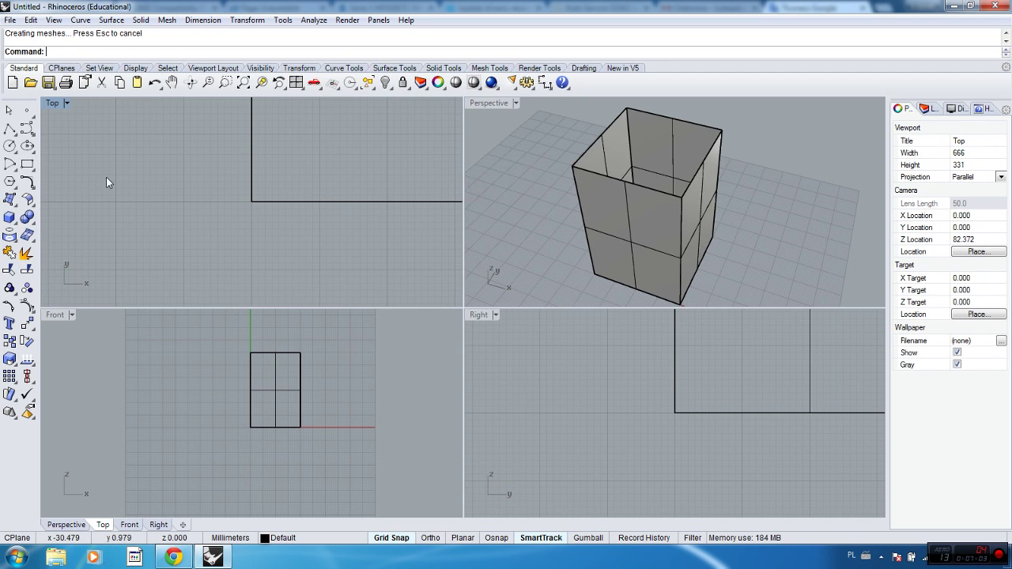
click(33, 204)
click(17, 208)
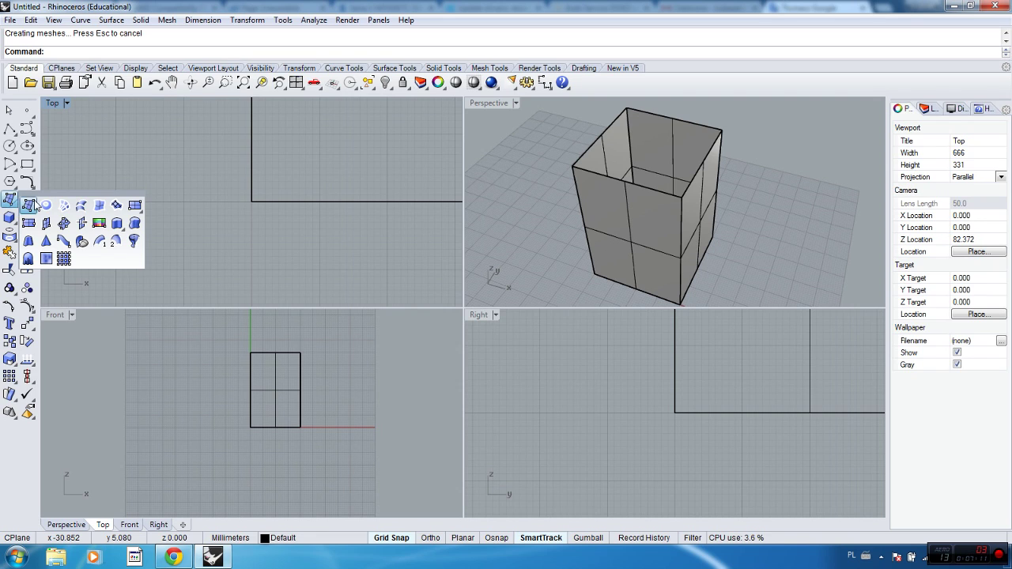
click(80, 179)
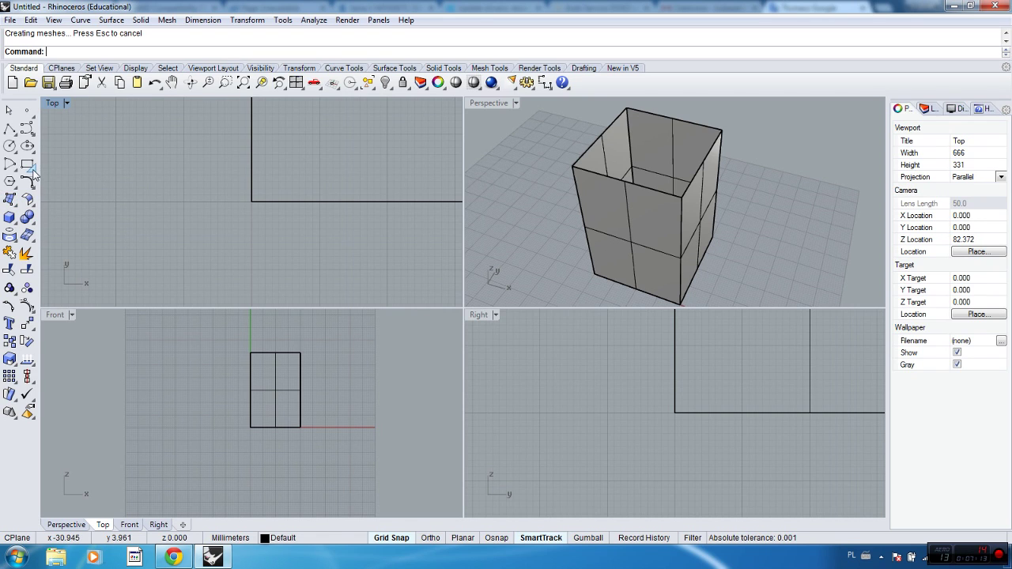
Step: Close both open ends of the swept box with the Cap planar holes command
click(32, 223)
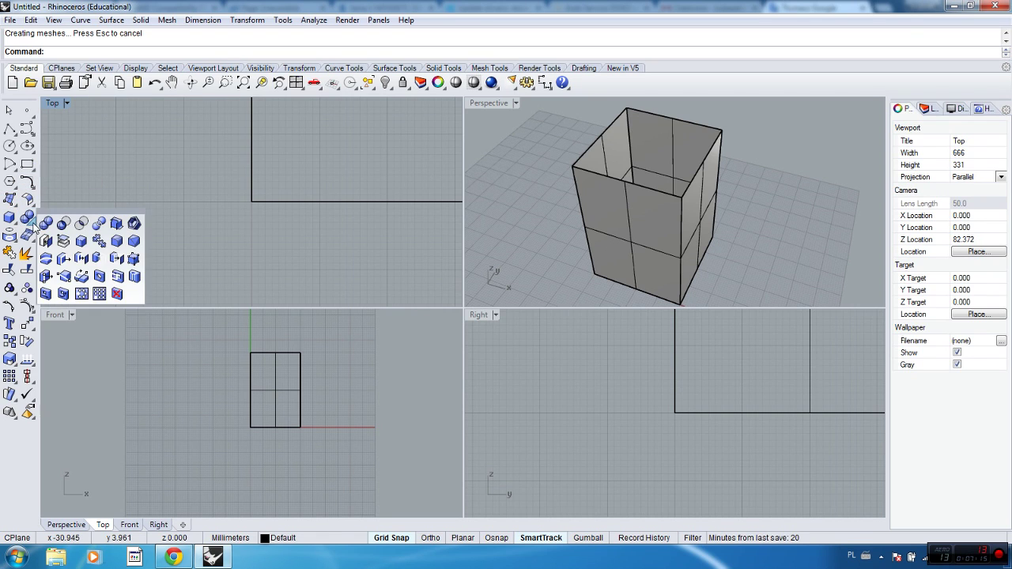
click(49, 241)
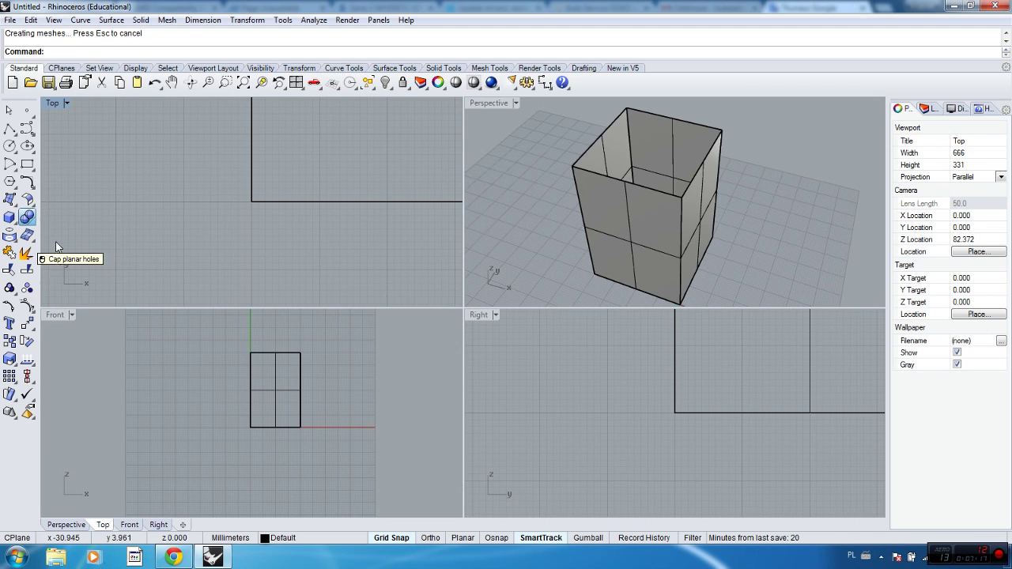
click(643, 248)
key(Return)
Step: Select the capped box to check its object type, undo the Cap, and clear the selection
click(658, 179)
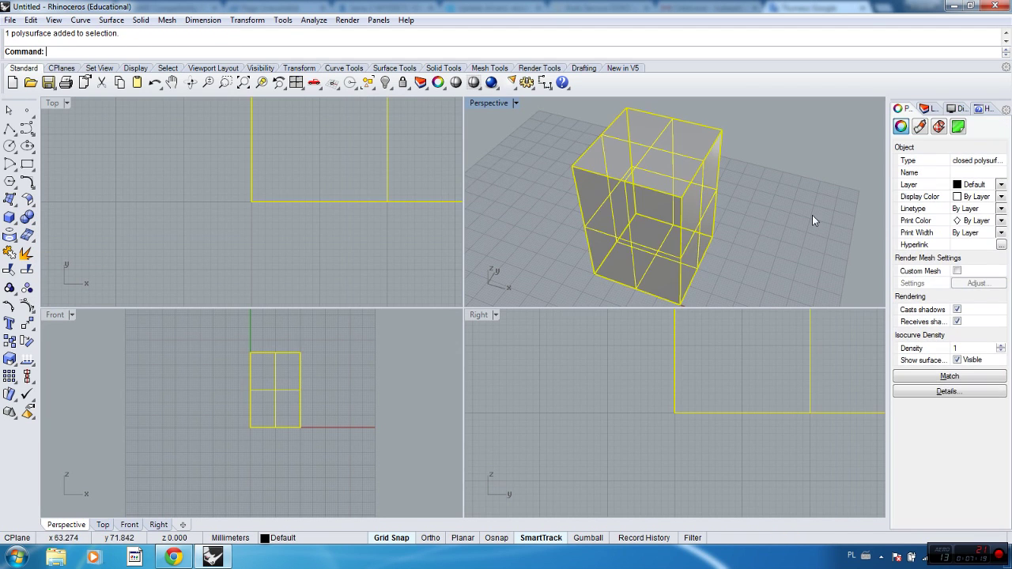
right_drag(781, 245, 782, 219)
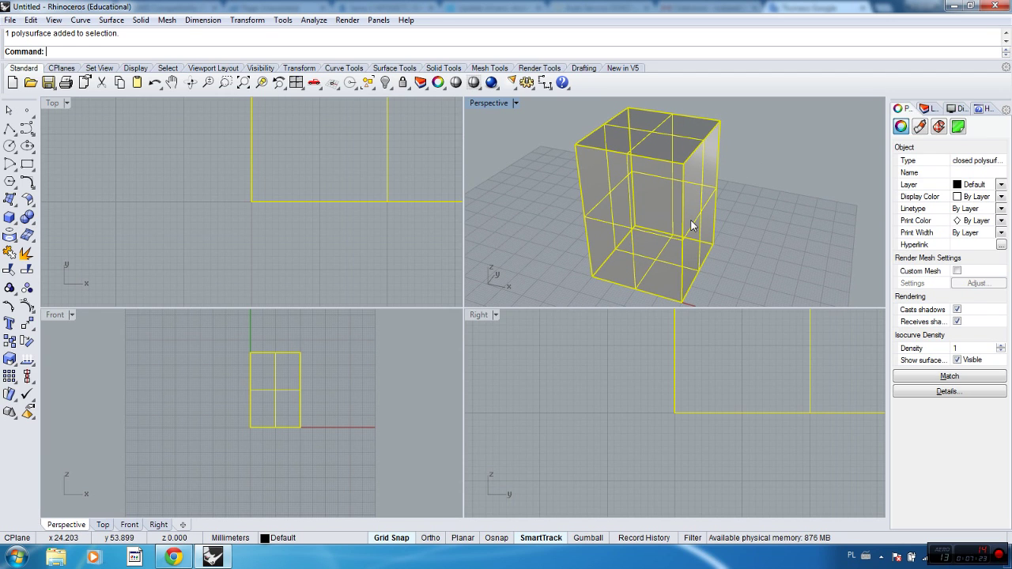
key(Escape)
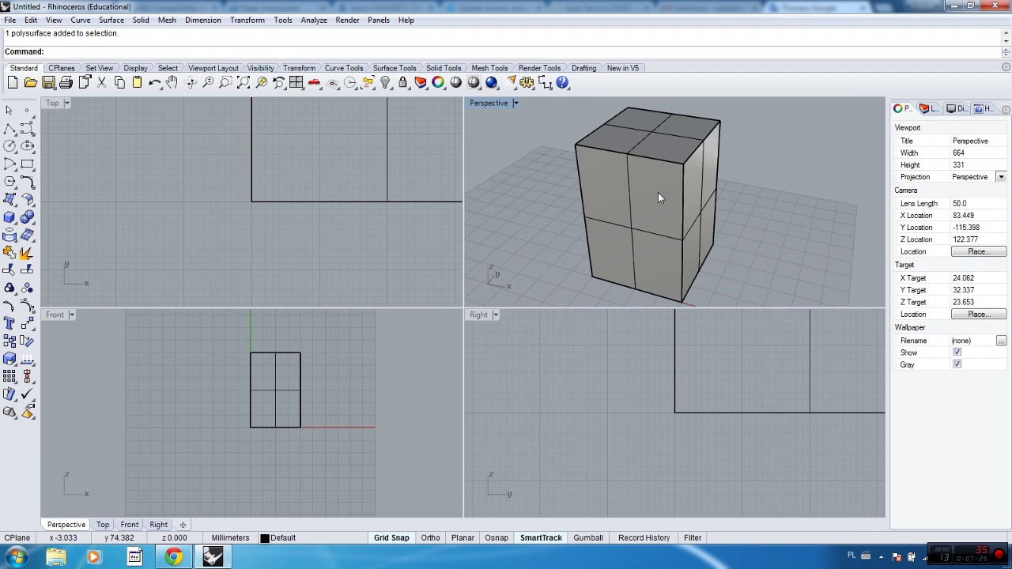
click(658, 192)
right_drag(679, 182, 673, 201)
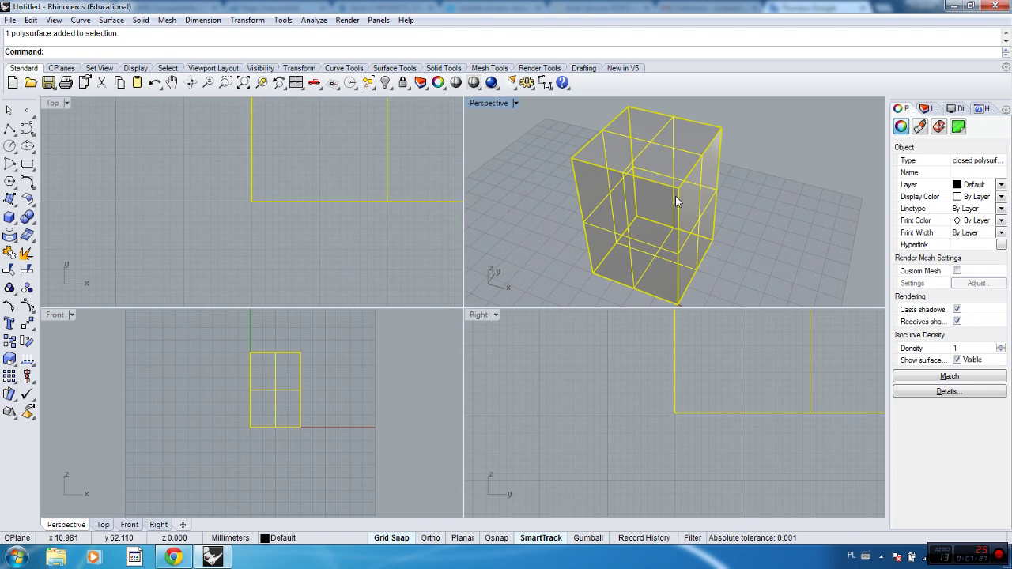
key(ctrl+z)
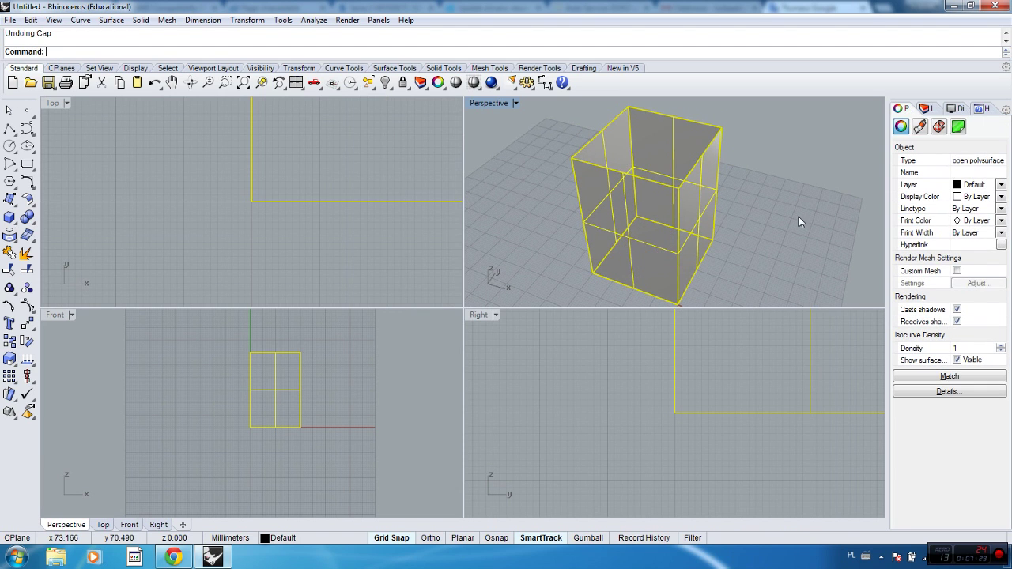
click(795, 225)
Step: Turn on the End object snap and cover the box's open top with a surface from its four corner points
right_drag(795, 222, 774, 232)
click(13, 204)
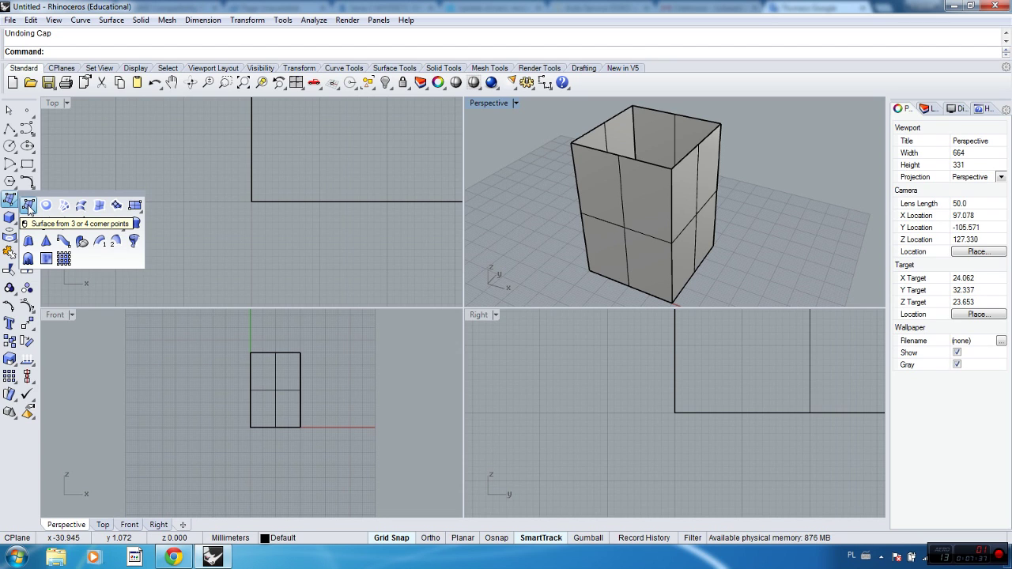
click(29, 205)
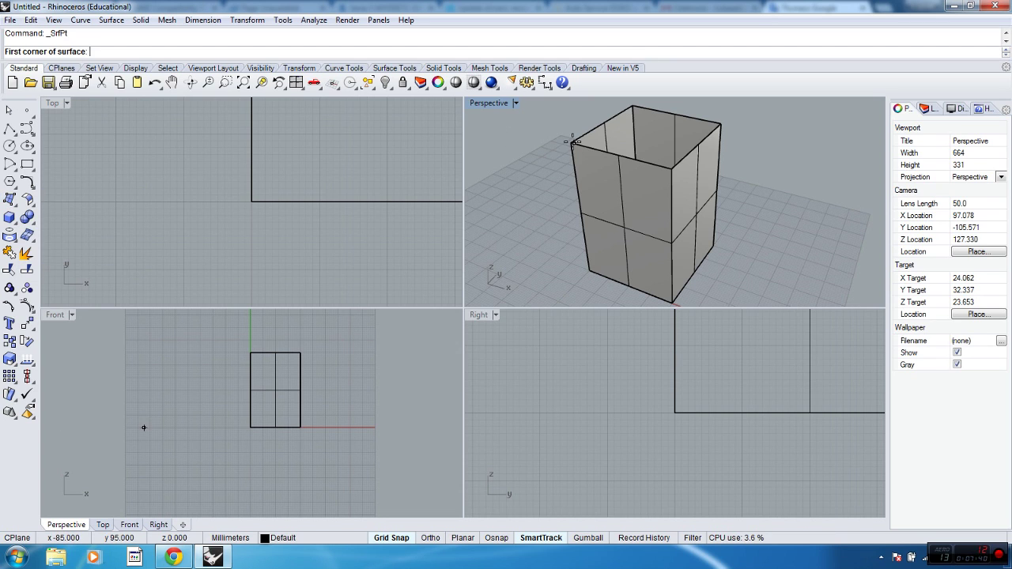
right_drag(543, 193, 575, 164)
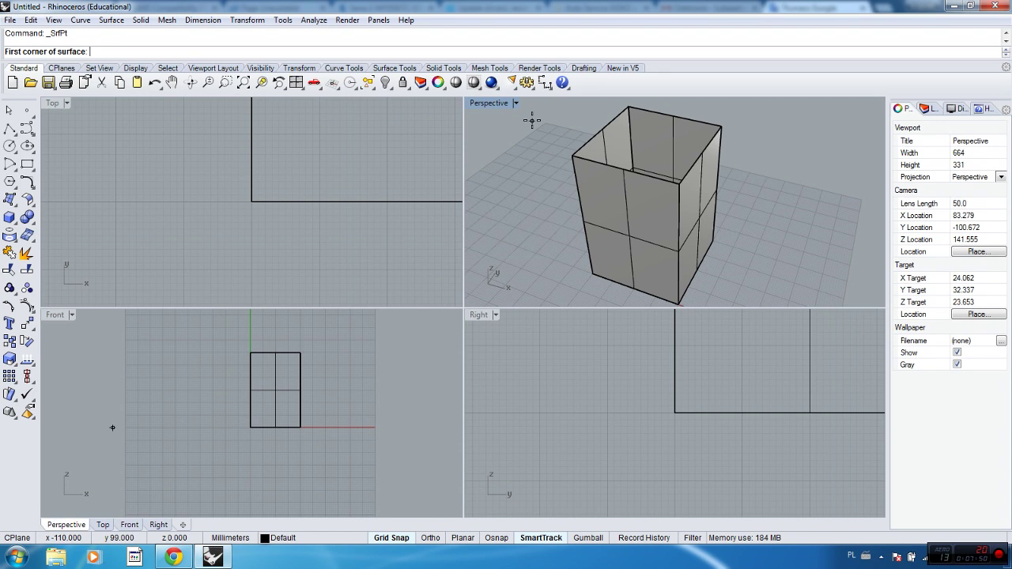
click(498, 539)
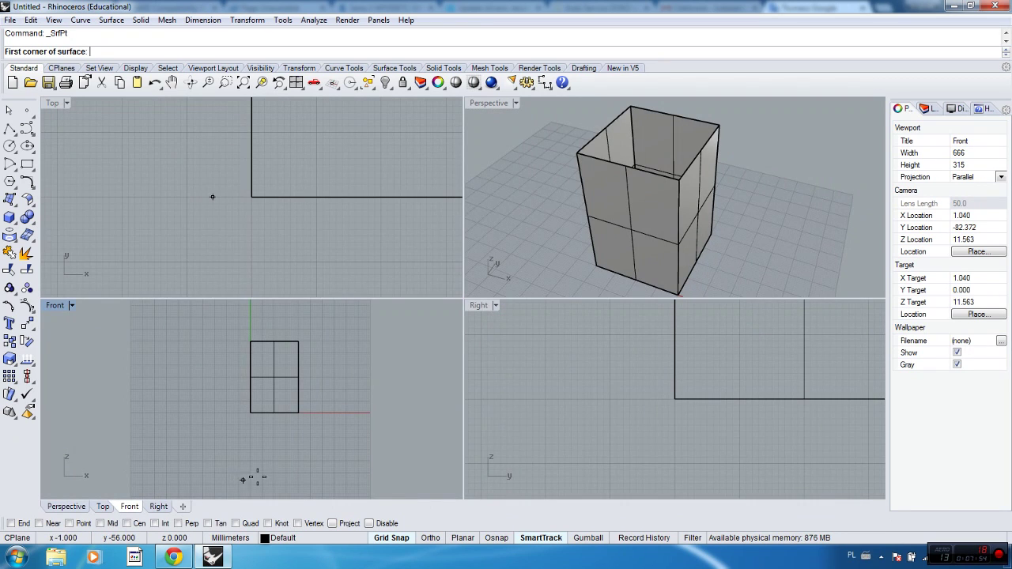
click(11, 523)
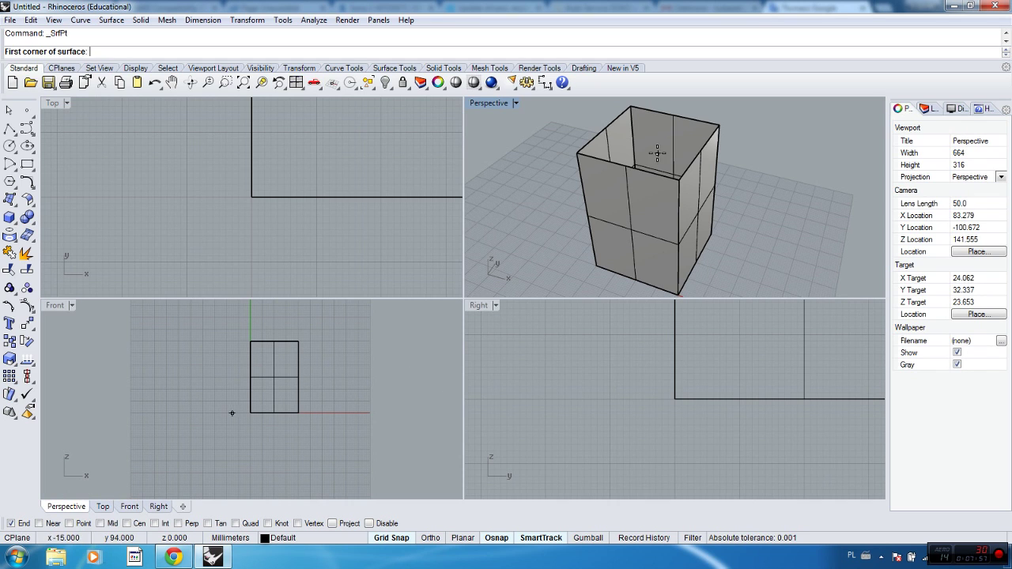
click(577, 154)
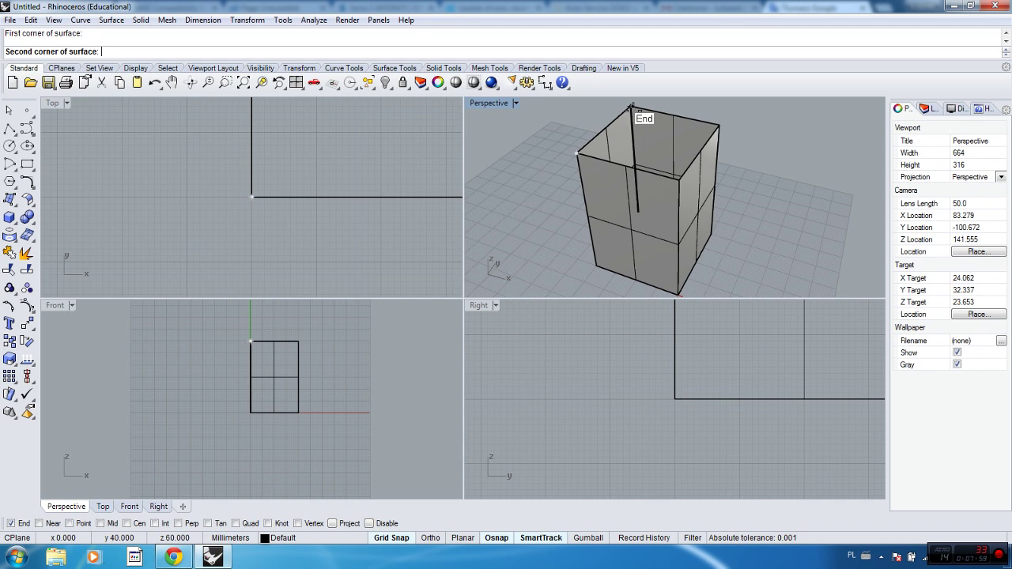
click(632, 108)
click(719, 126)
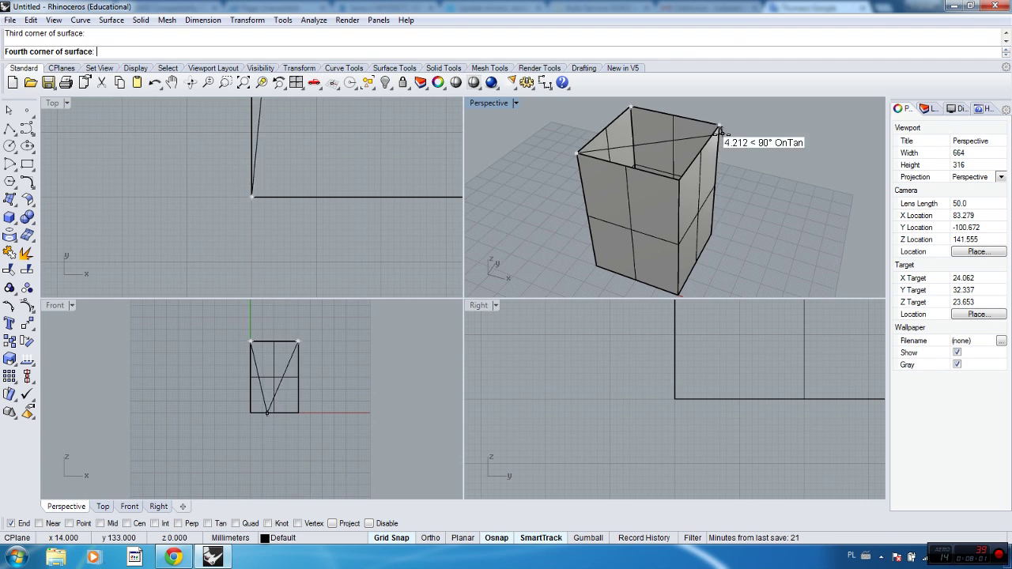
click(680, 180)
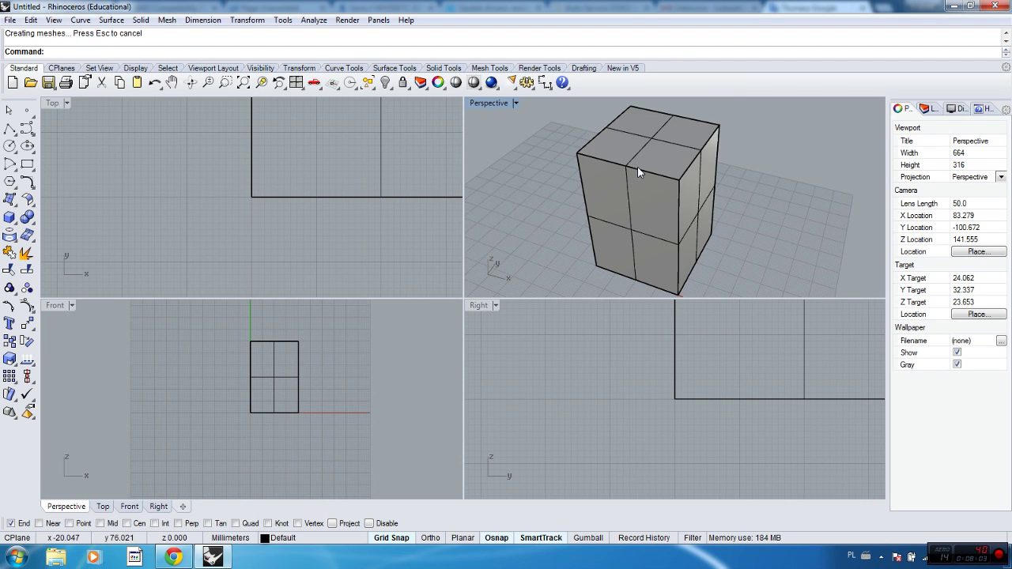
Step: Cover the box's open bottom with a surface snapped to its four corner points
right_drag(639, 173, 751, 254)
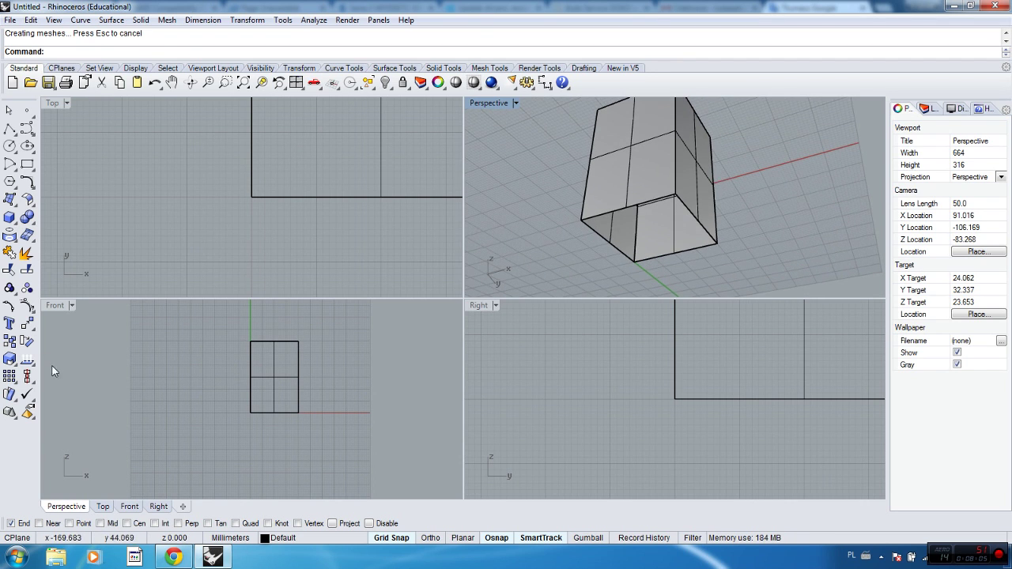
key(Return)
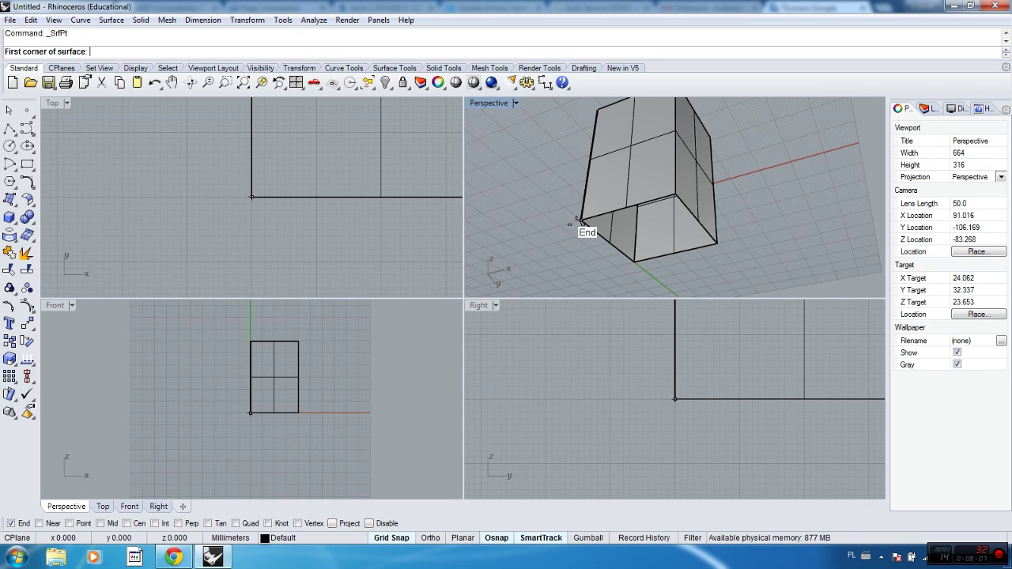
click(582, 221)
click(669, 197)
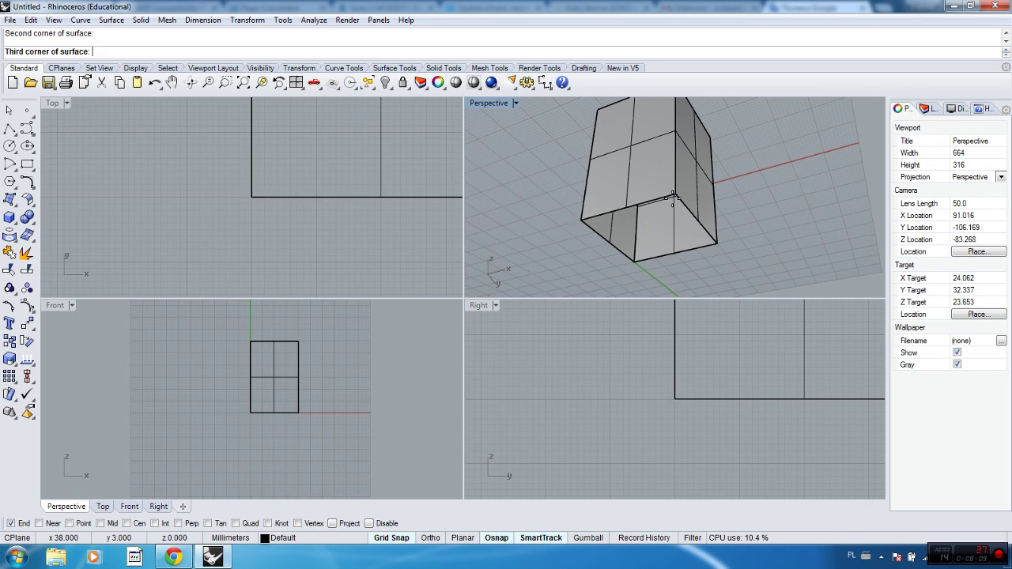
click(715, 242)
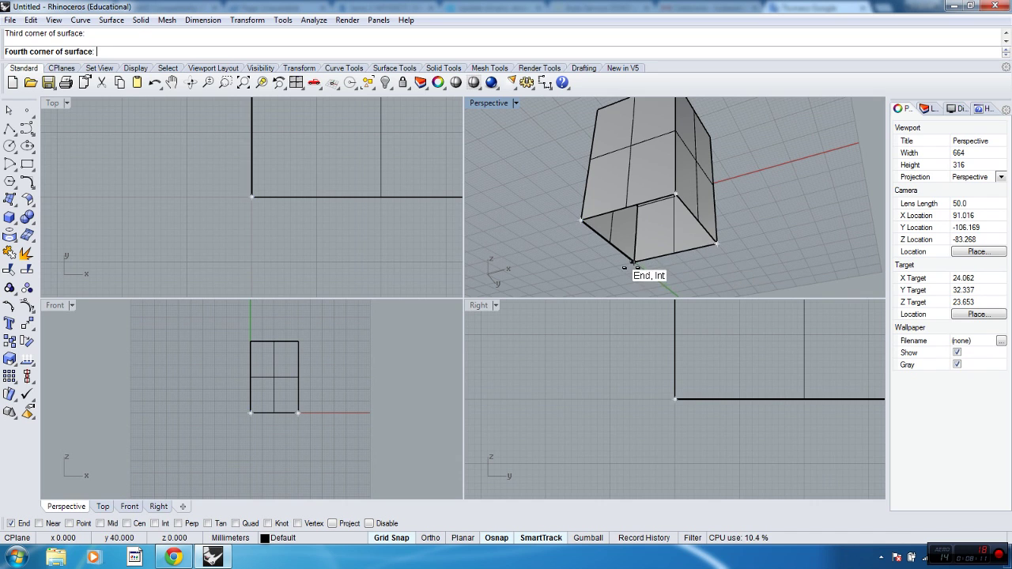
click(634, 261)
right_drag(747, 209, 707, 243)
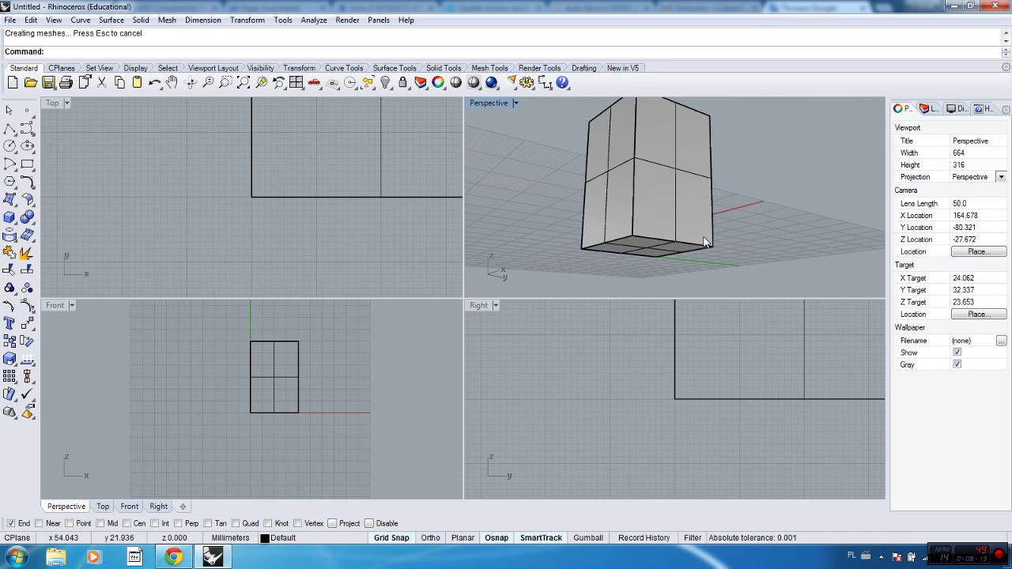
right_drag(744, 178, 617, 271)
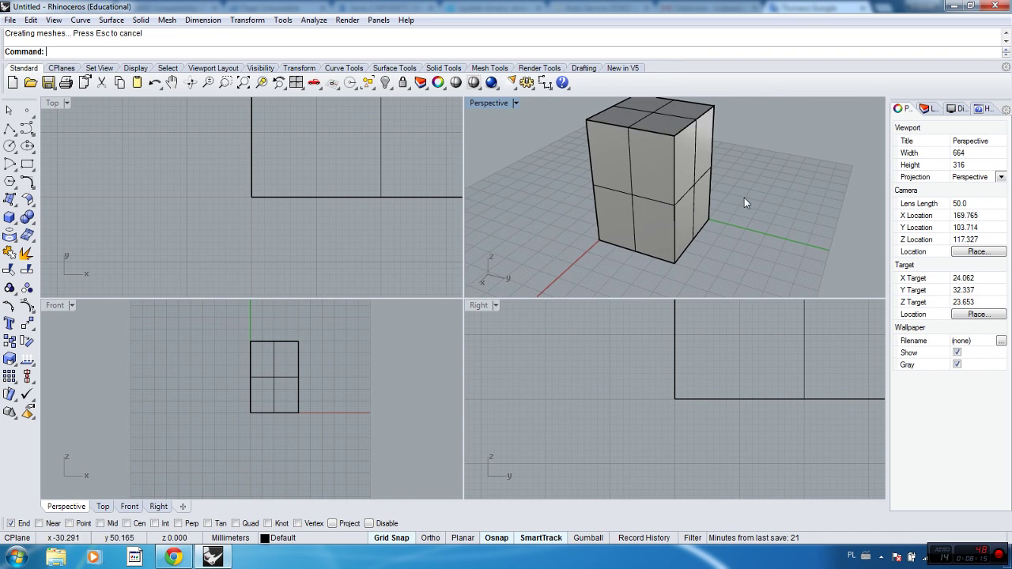
Step: Select the box's walls, top surface and bottom surface one at a time to check whether they are separate objects
right_drag(744, 198, 697, 207)
click(696, 207)
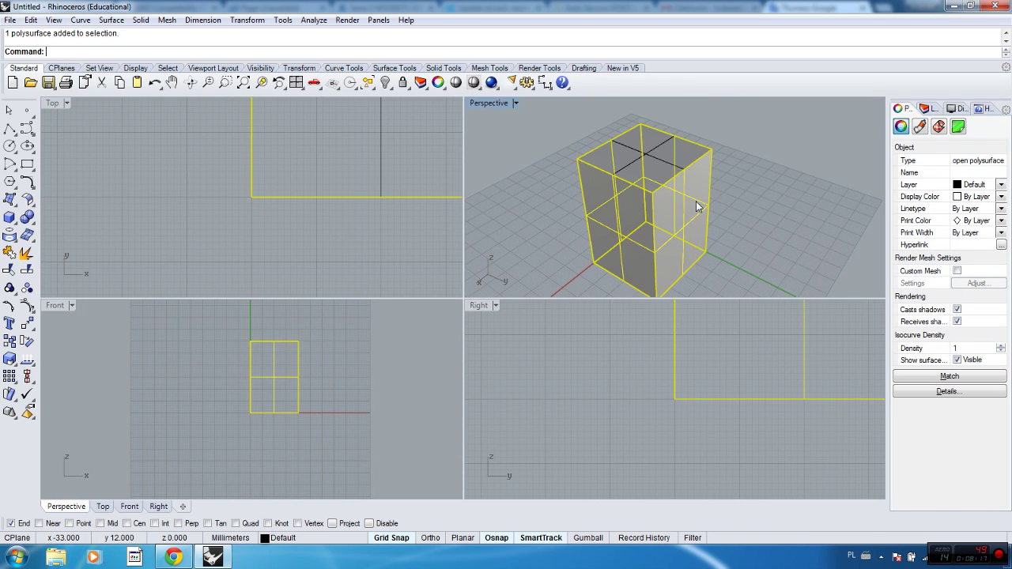
click(752, 190)
ctrl+shift+click(674, 165)
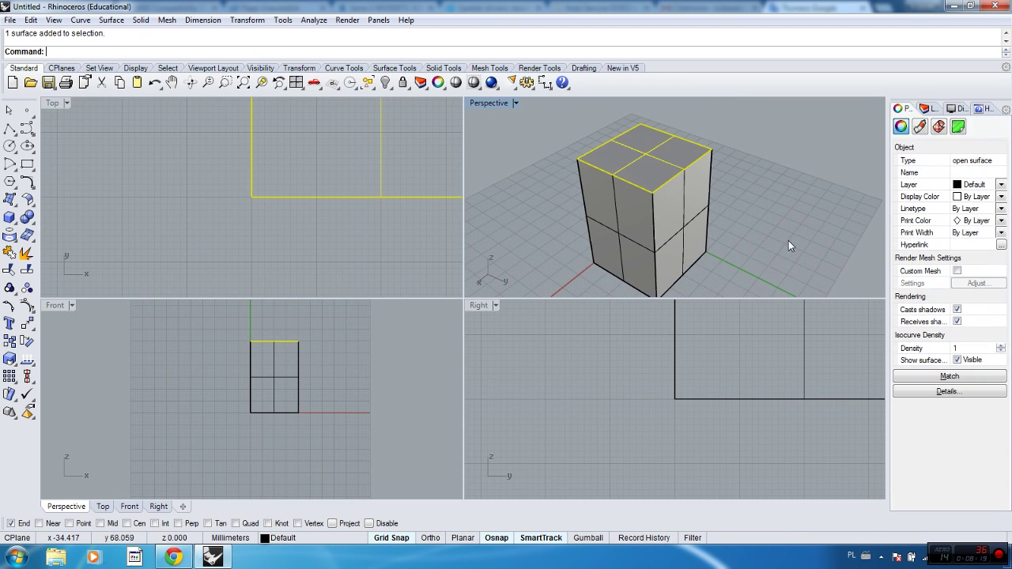
click(748, 235)
right_drag(729, 248, 729, 139)
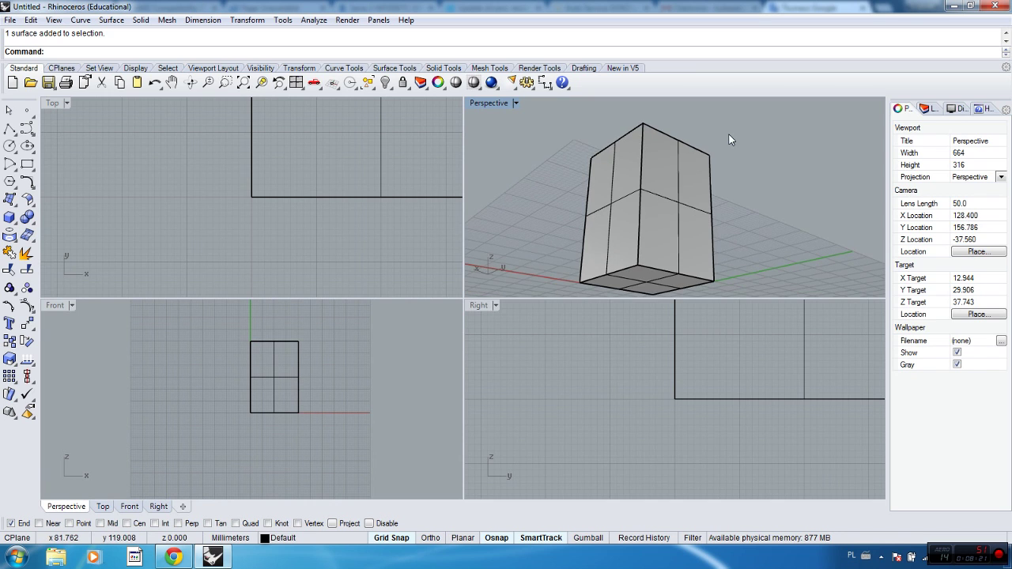
right_drag(732, 225, 677, 214)
ctrl+shift+click(664, 241)
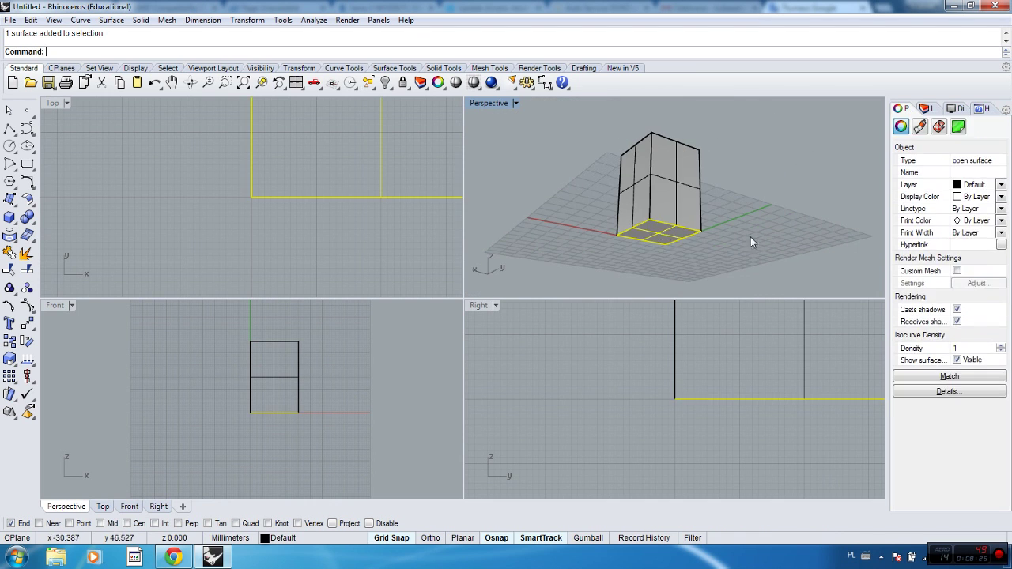
click(751, 236)
mouse_move(687, 173)
right_down()
mouse_move(690, 200)
mouse_move(673, 170)
right_up()
ctrl+shift+click(673, 169)
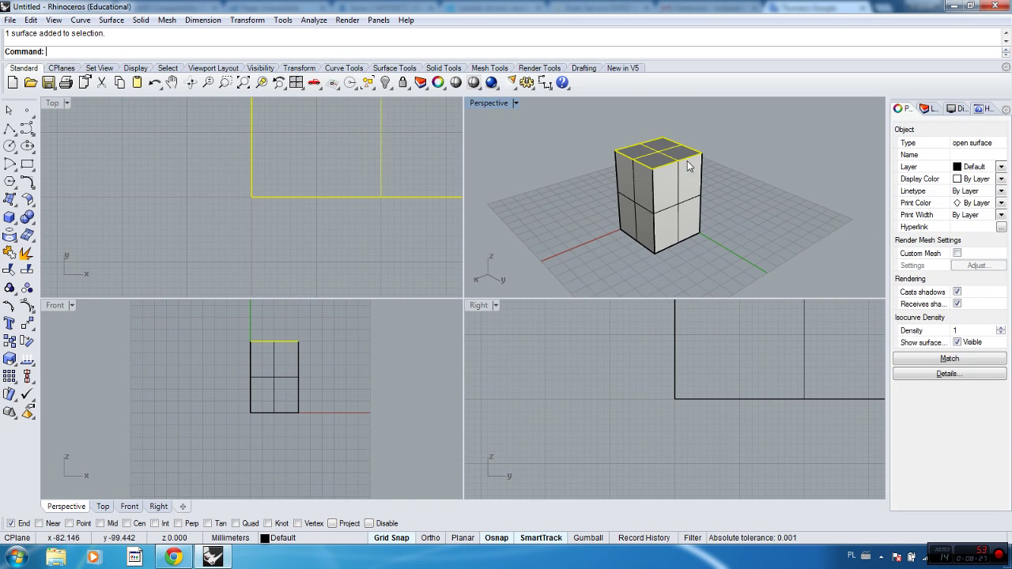
click(751, 237)
right_drag(689, 238, 687, 229)
Step: Join the box's walls with its top and bottom surfaces
drag(767, 269, 592, 142)
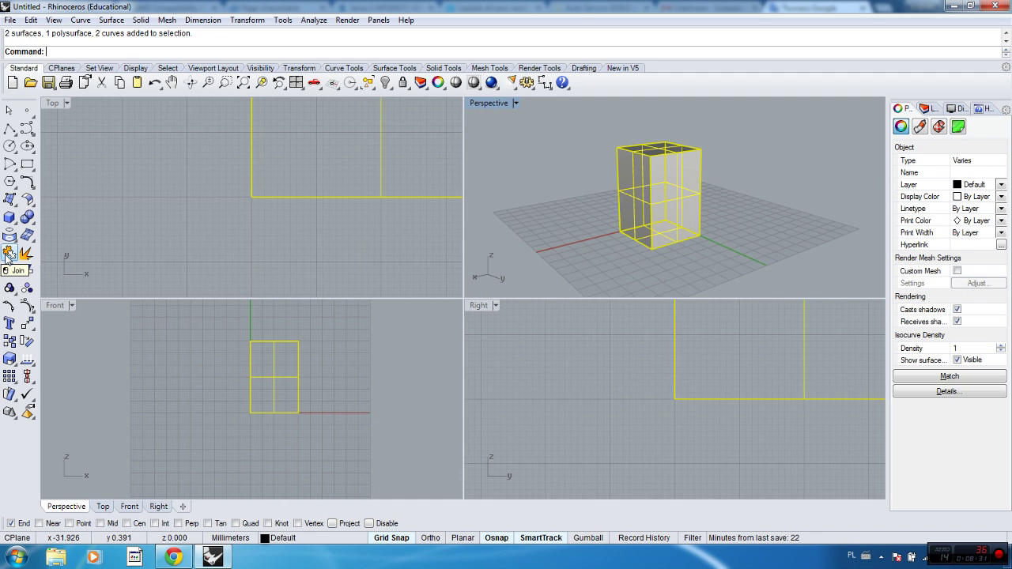
click(9, 253)
click(218, 245)
right_drag(572, 228, 618, 229)
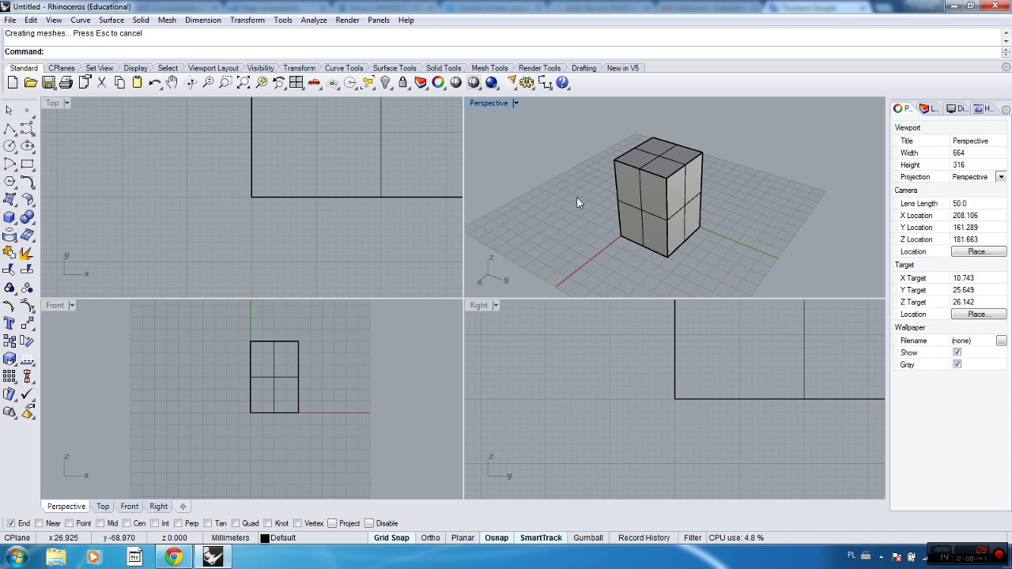
Step: Delete the joined box and the leftover construction curves
click(638, 200)
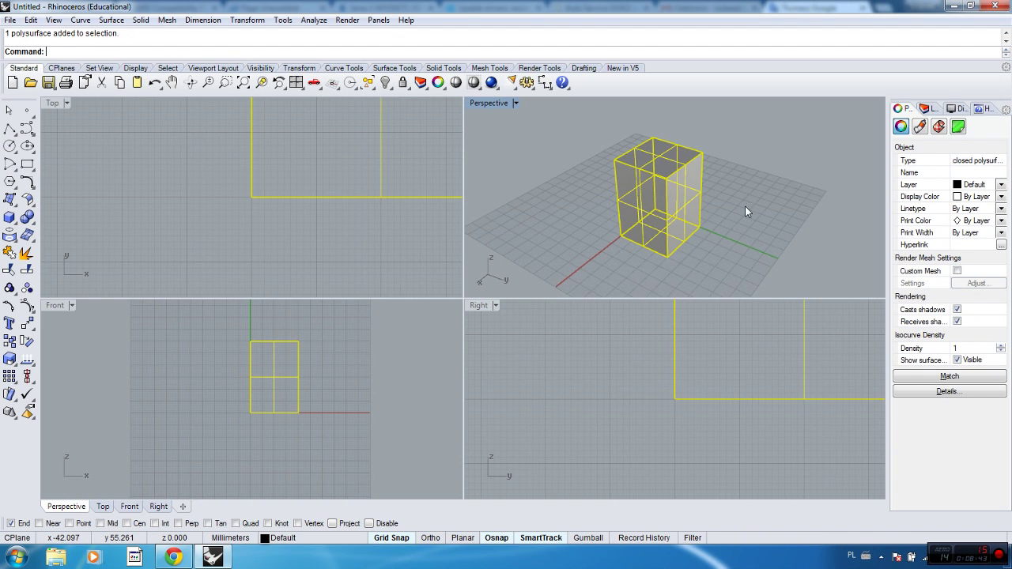
key(Delete)
drag(698, 255, 601, 125)
key(Delete)
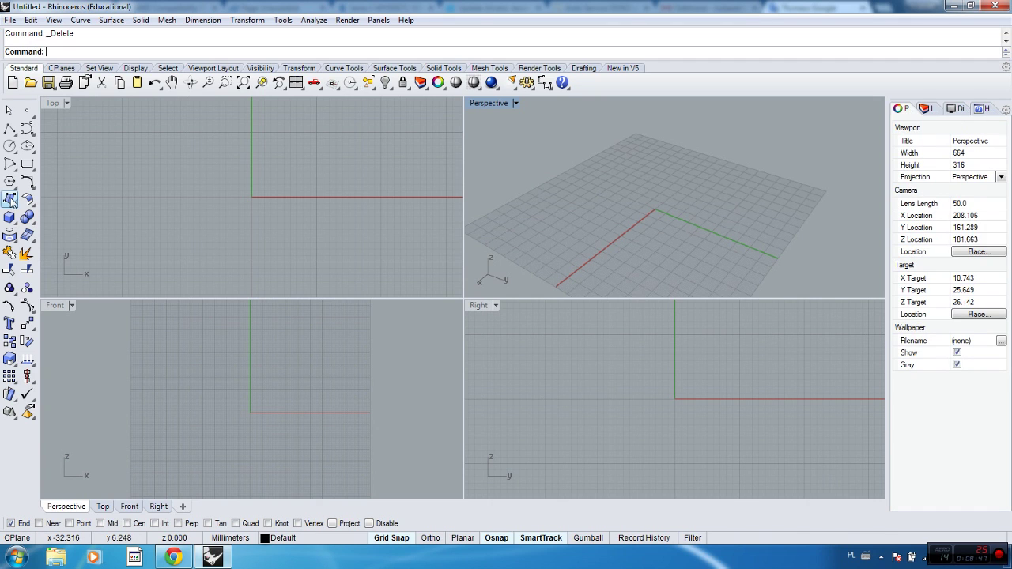
Step: Start a surface from corner points at the origin (0) and place its second corner 40 mm along the Y axis
click(11, 201)
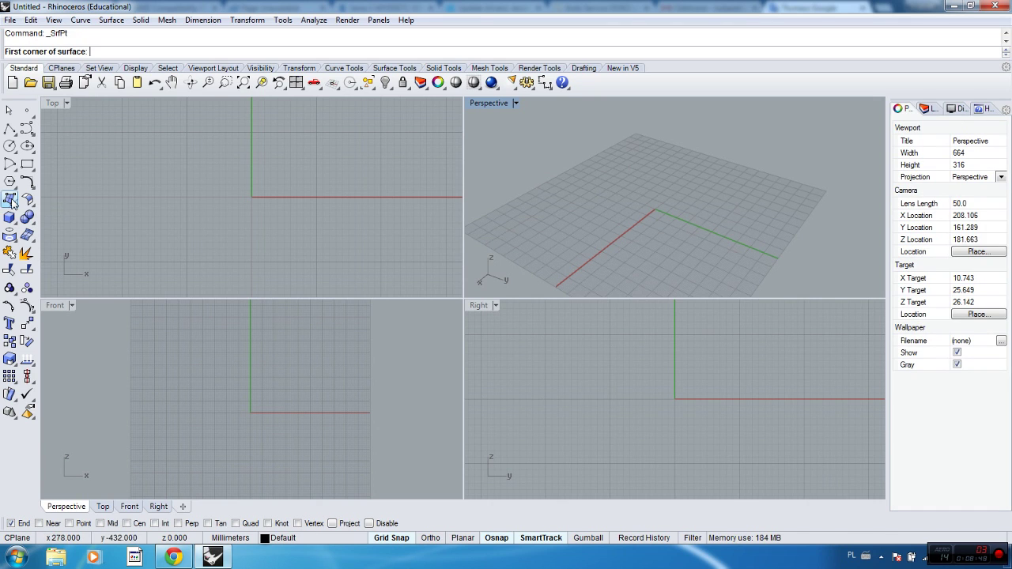
text(0)
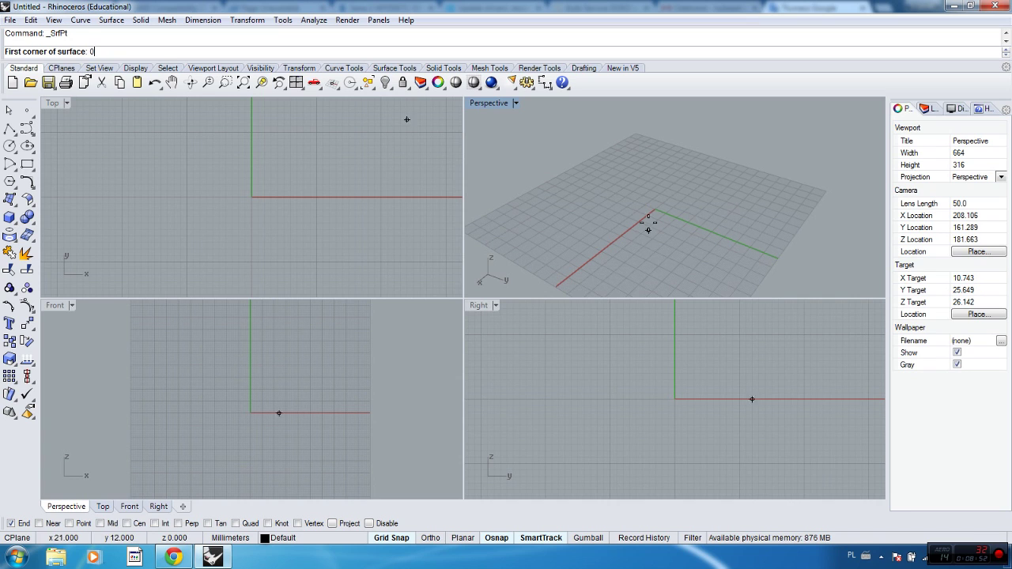
key(Return)
scroll(689, 151, down, 3)
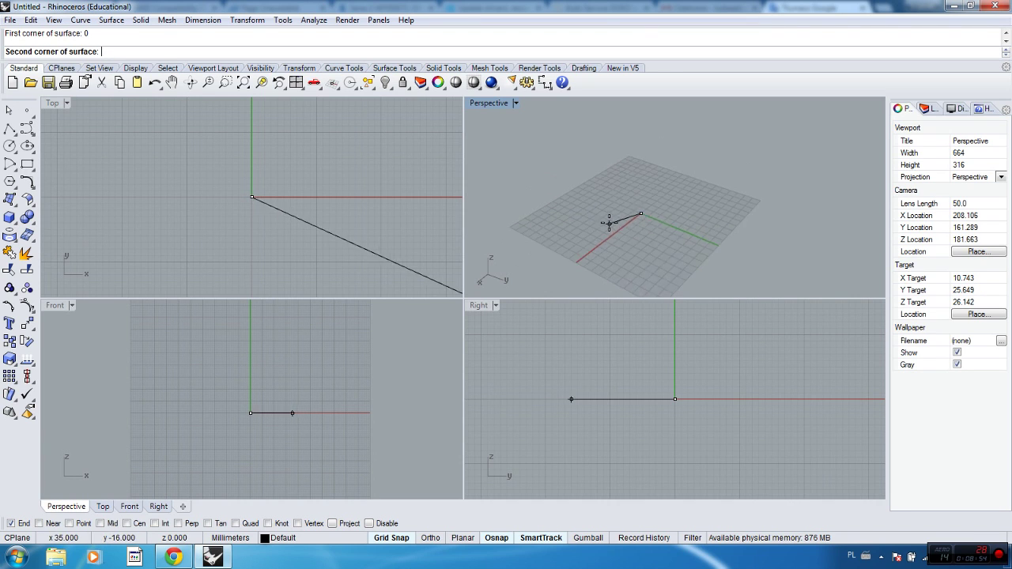
scroll(680, 231, up, 4)
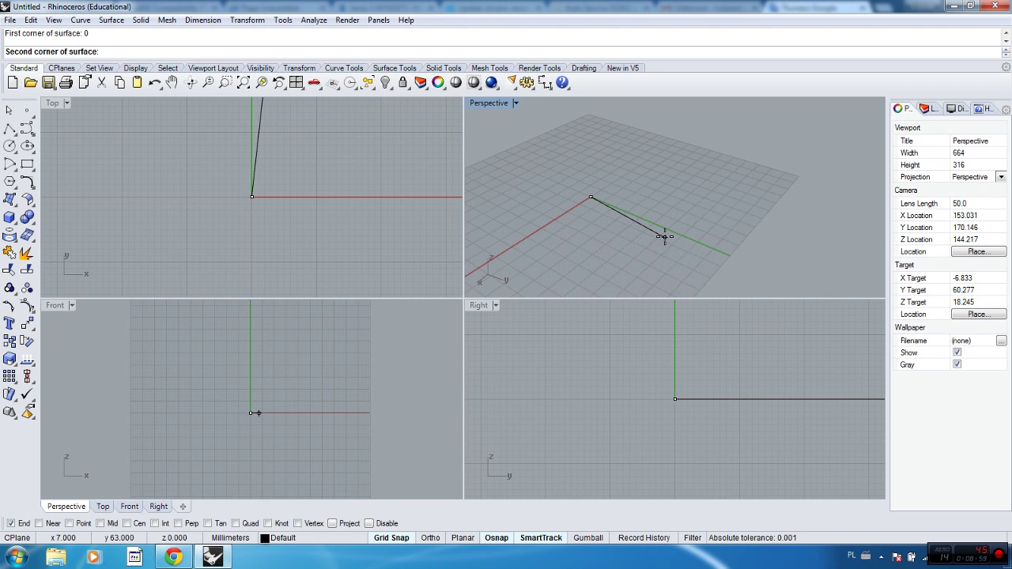
key(F8)
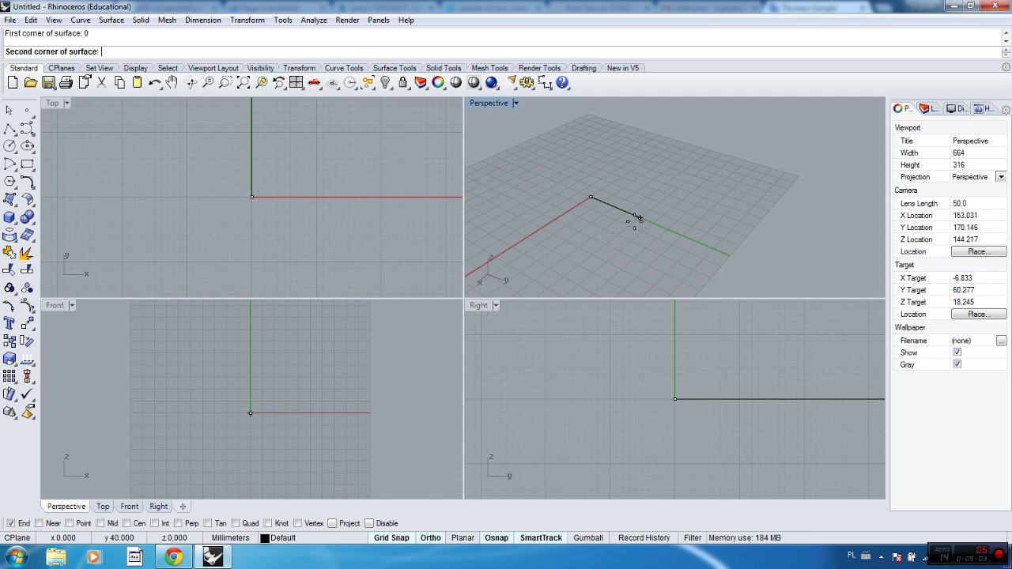
key(F8)
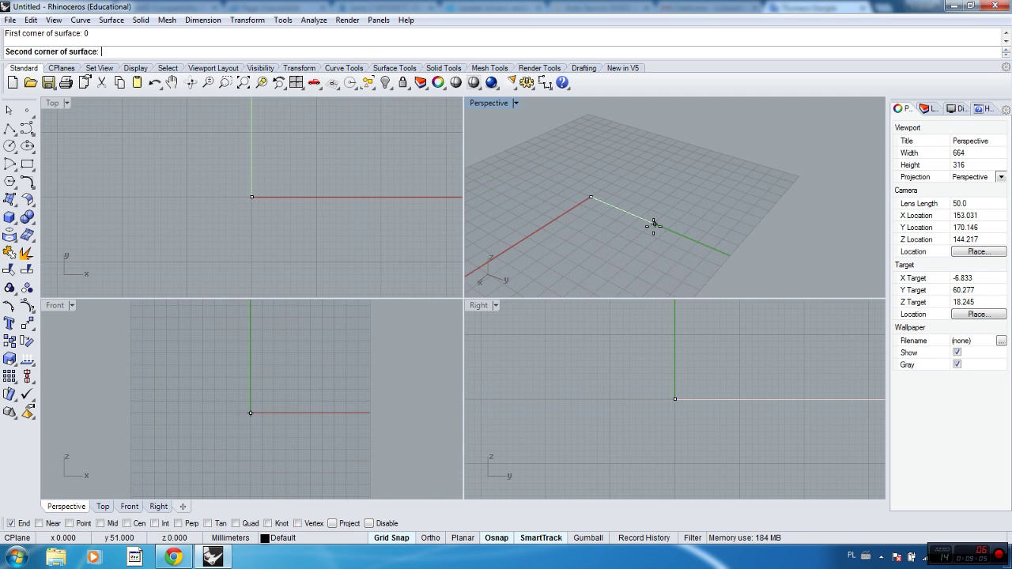
text(0)
key(Return)
click(653, 224)
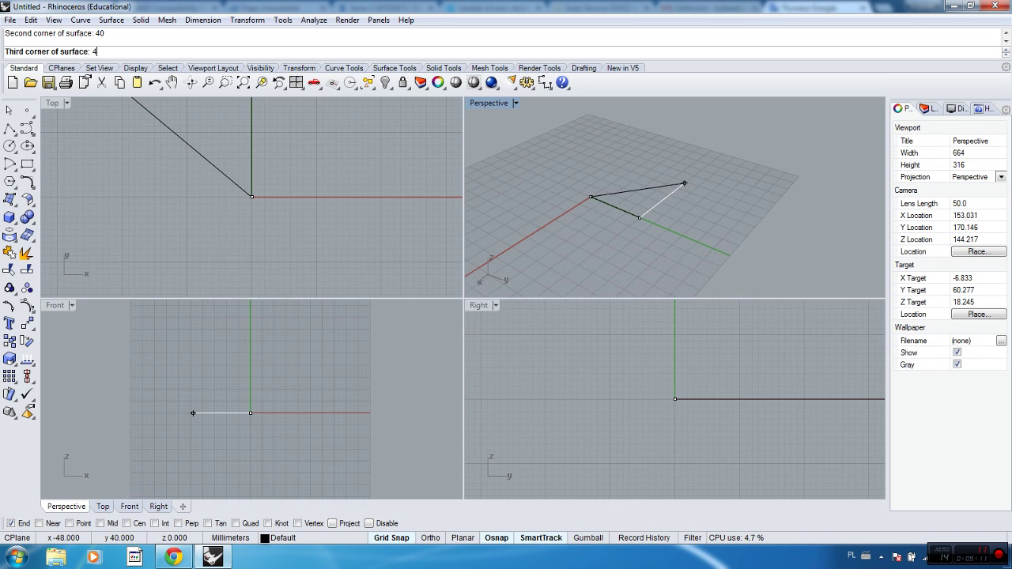
Step: Complete the square surface by placing its third and fourth corners with 40 mm sides
key(Return)
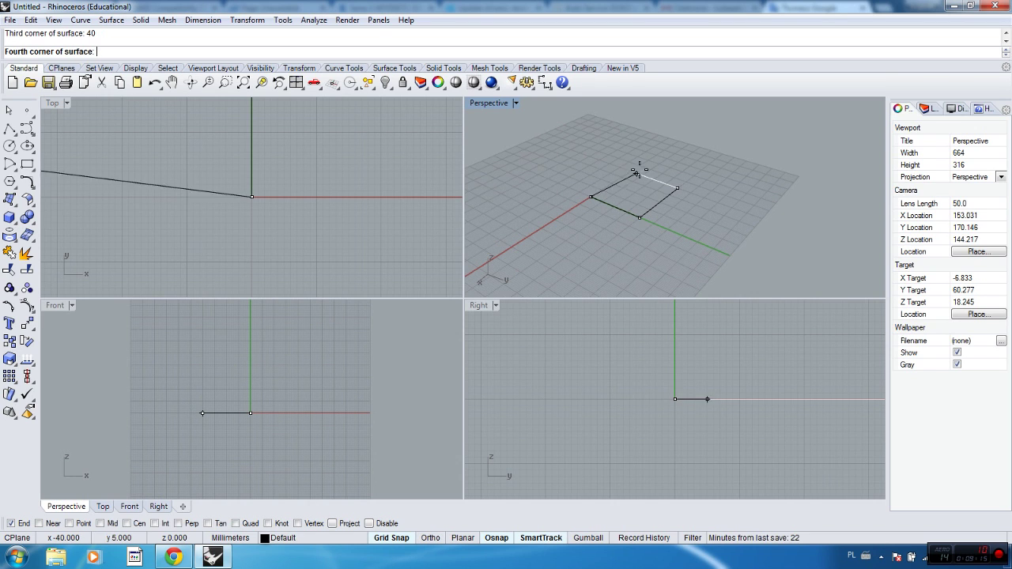
text(40)
key(Return)
scroll(656, 207, down, 1)
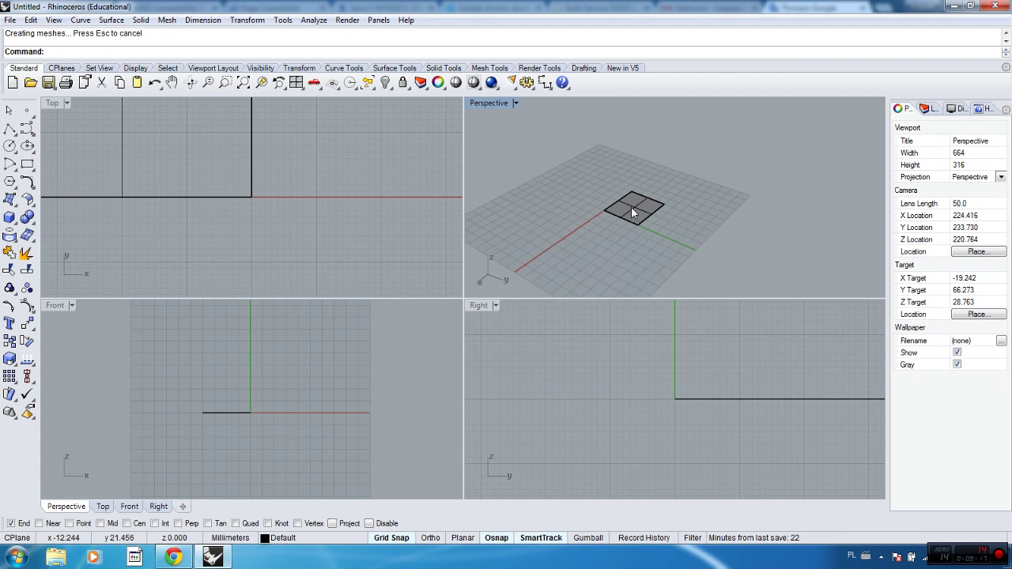
scroll(633, 207, up, 4)
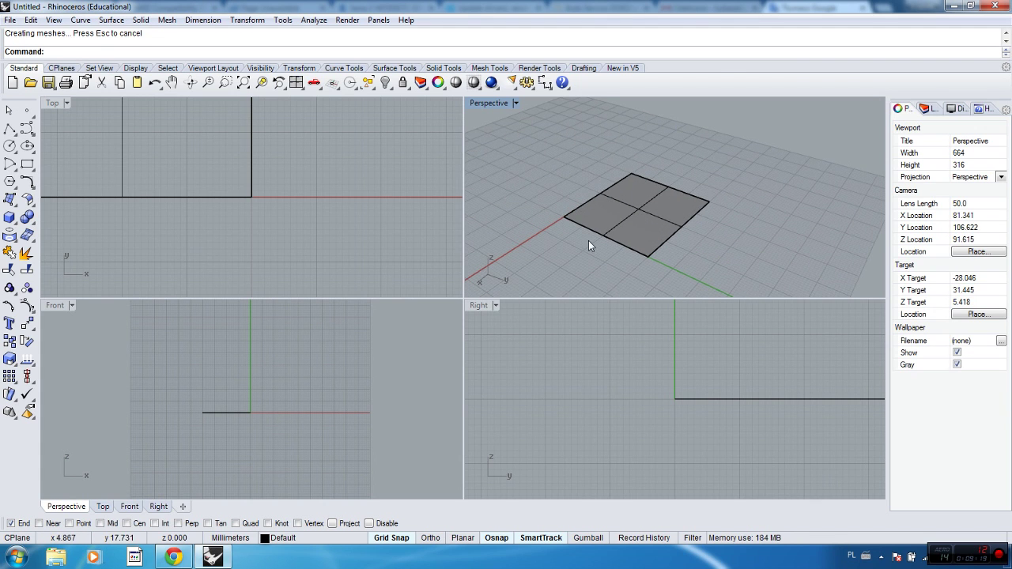
right_drag(614, 244, 702, 202)
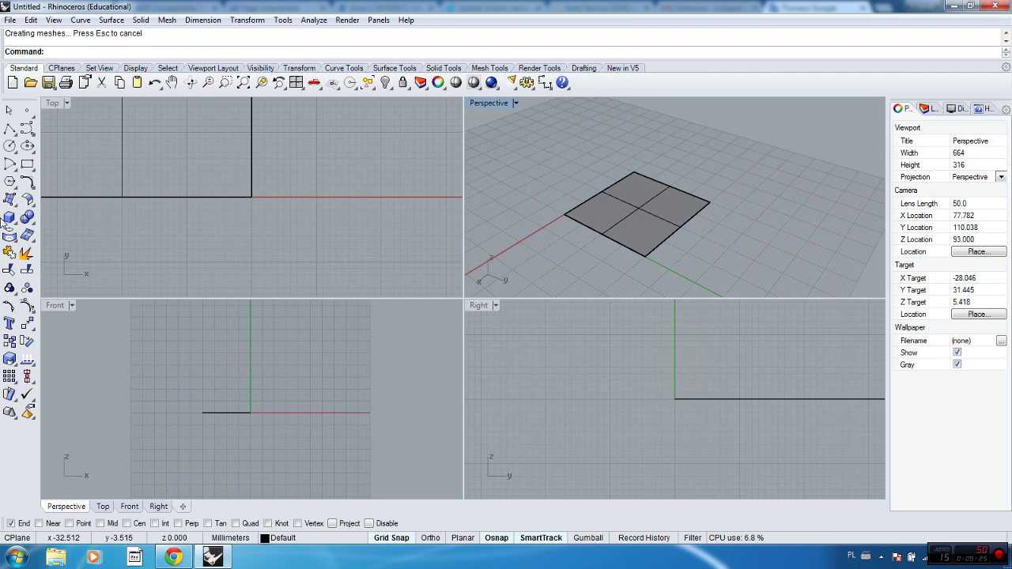
Step: Extrude the square surface upward 50 mm as a solid, with Solid set to Yes
click(14, 205)
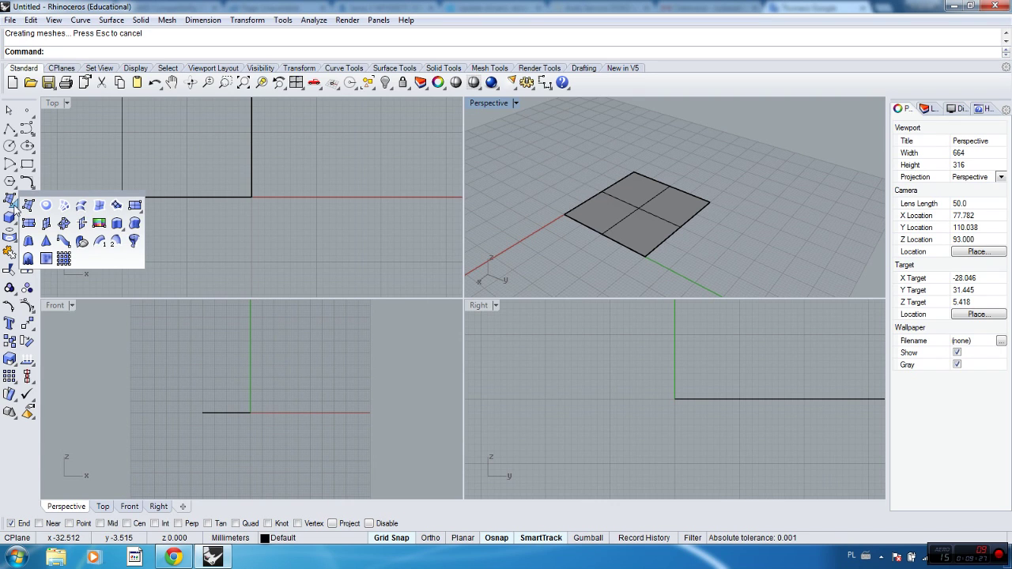
click(168, 255)
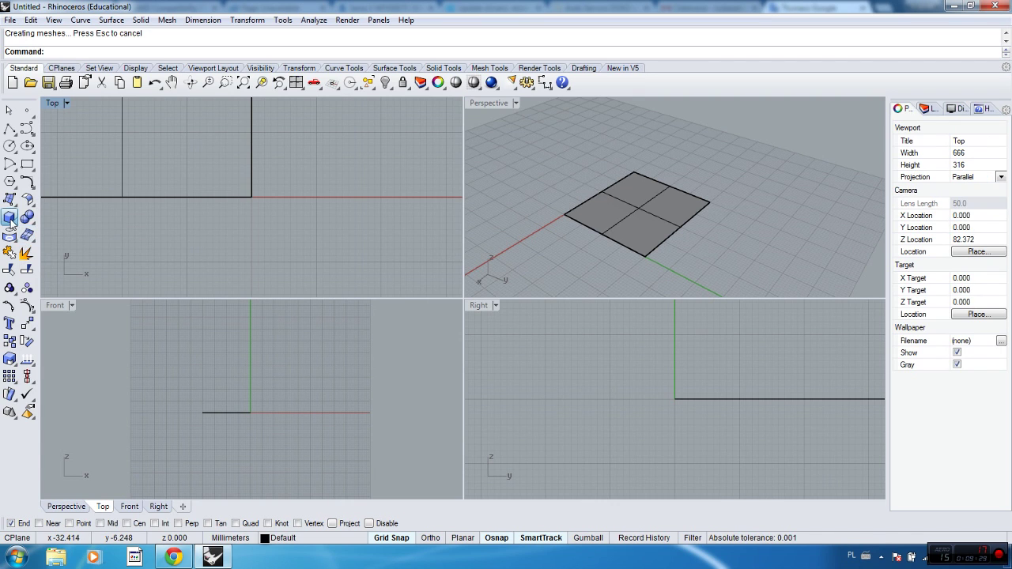
click(11, 219)
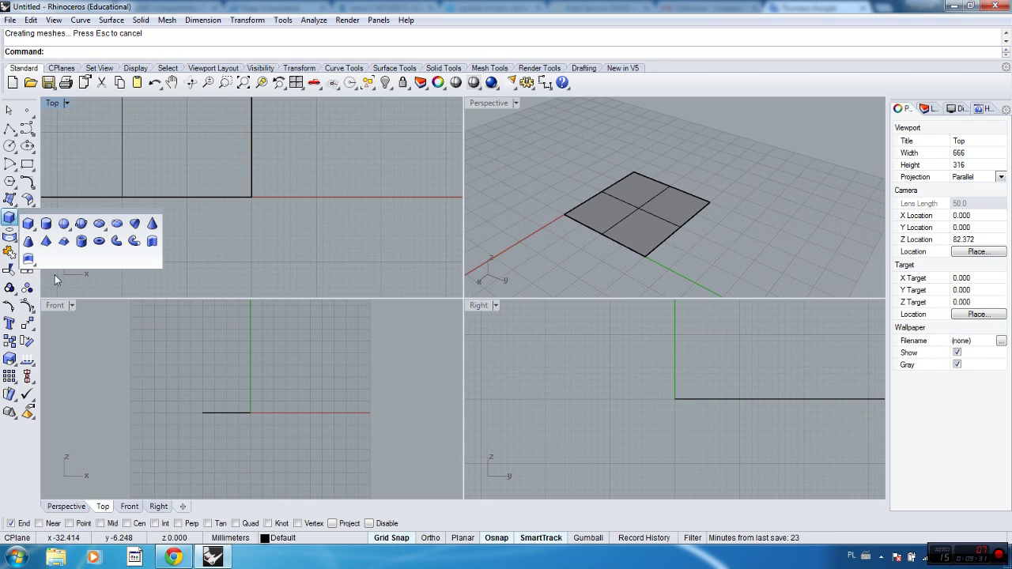
click(29, 261)
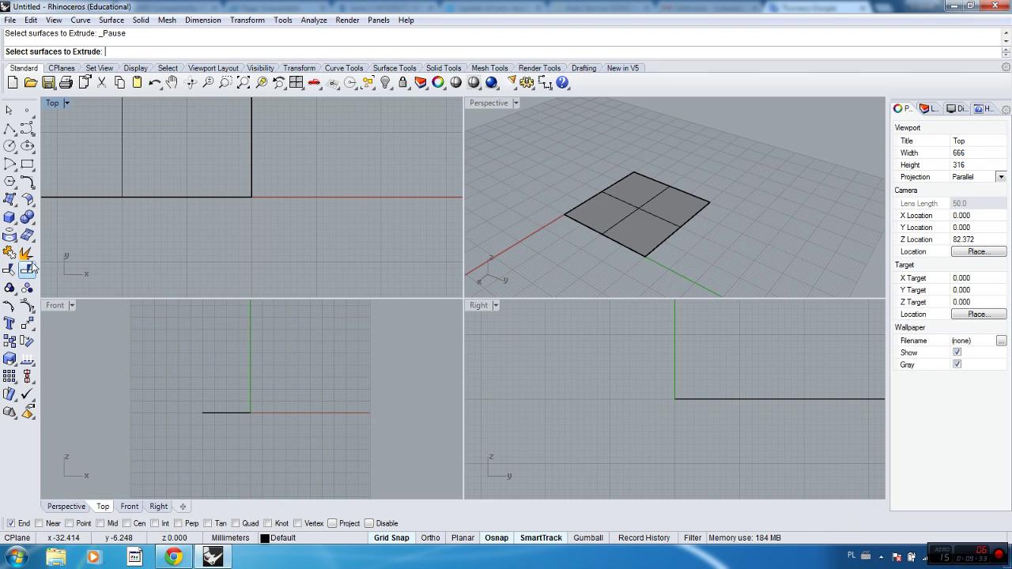
click(18, 226)
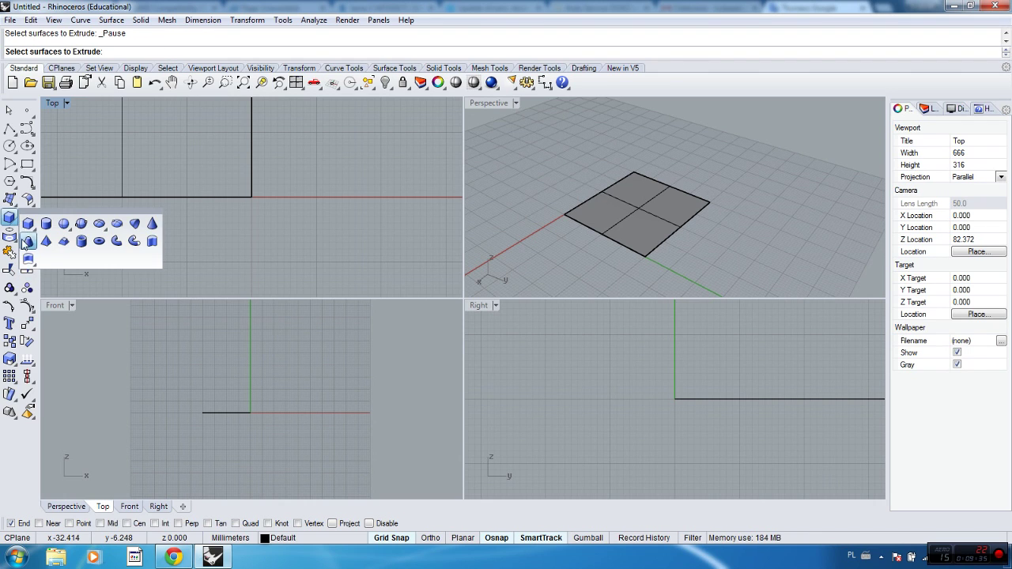
click(28, 261)
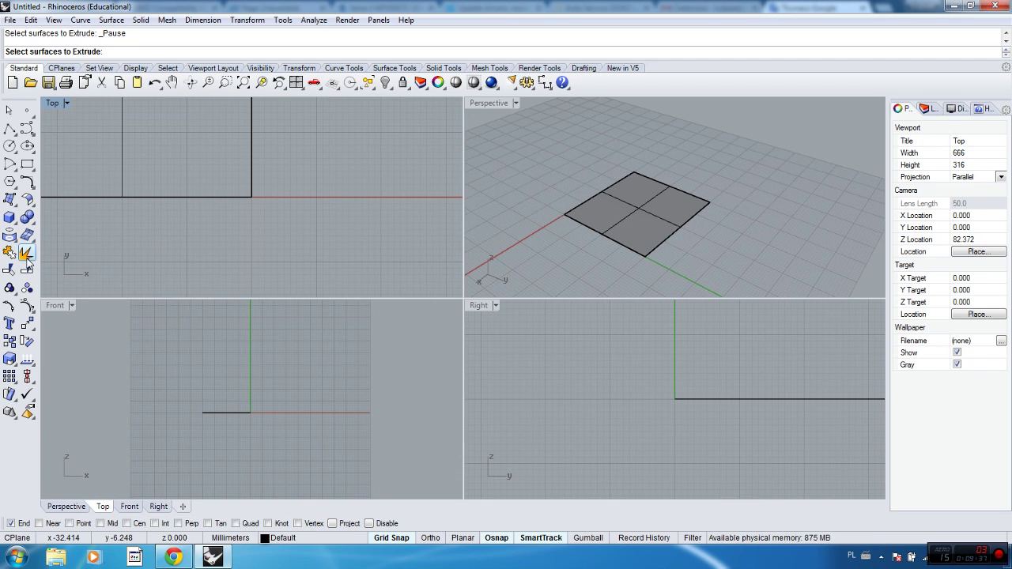
click(625, 221)
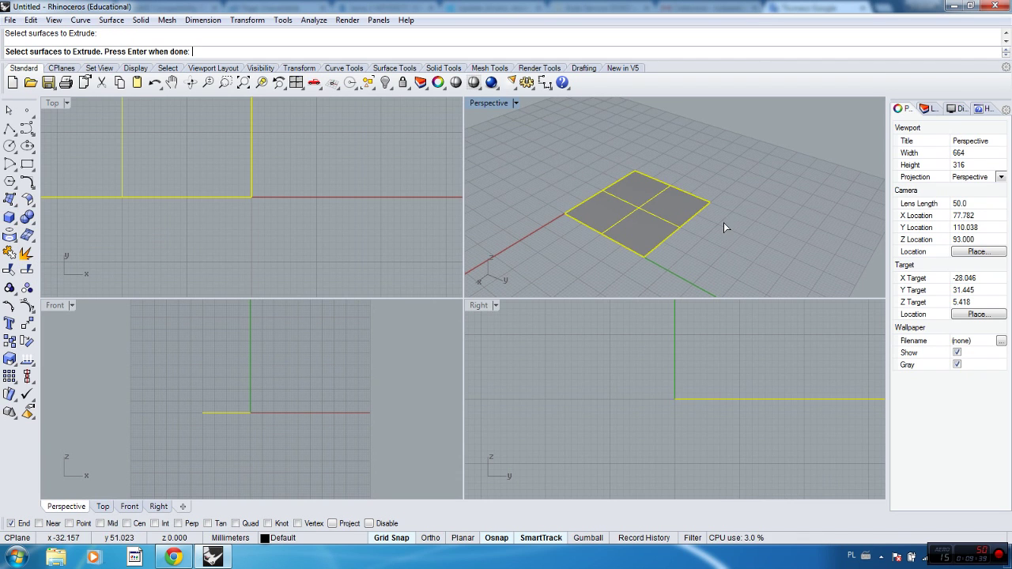
right_click(646, 252)
right_drag(646, 252, 715, 174)
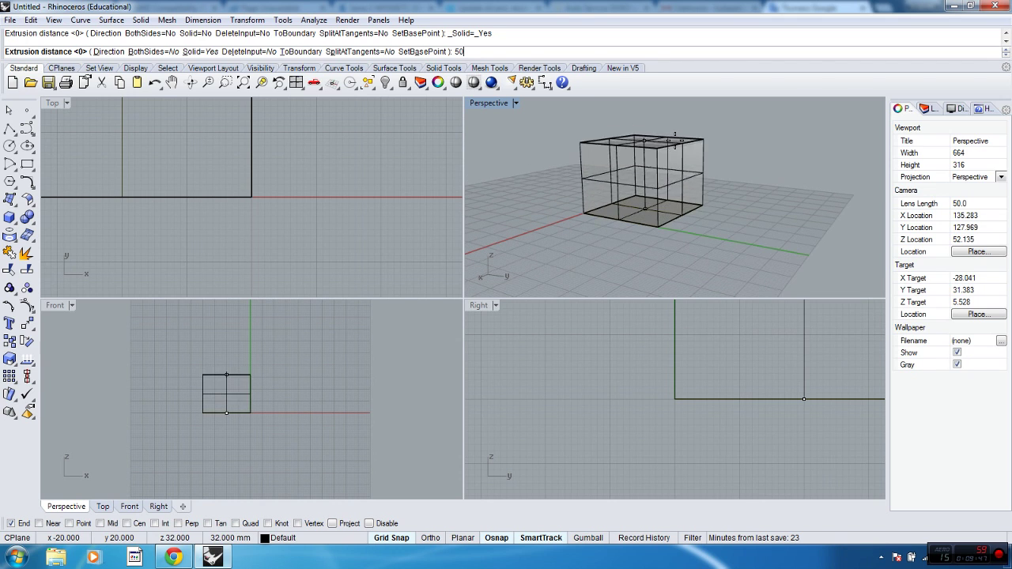
scroll(697, 188, down, 3)
key(Return)
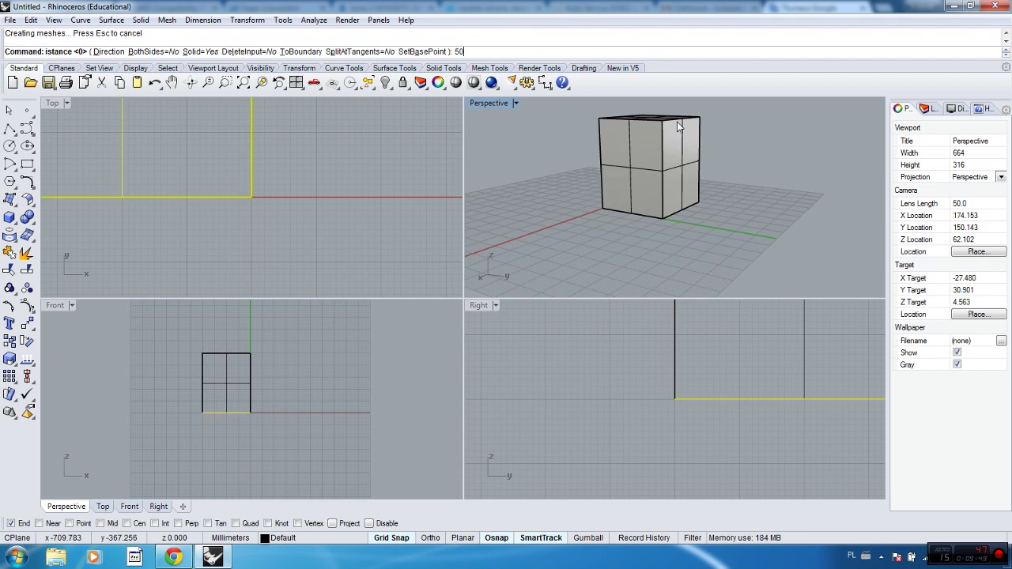
scroll(642, 199, up, 3)
right_drag(643, 200, 670, 208)
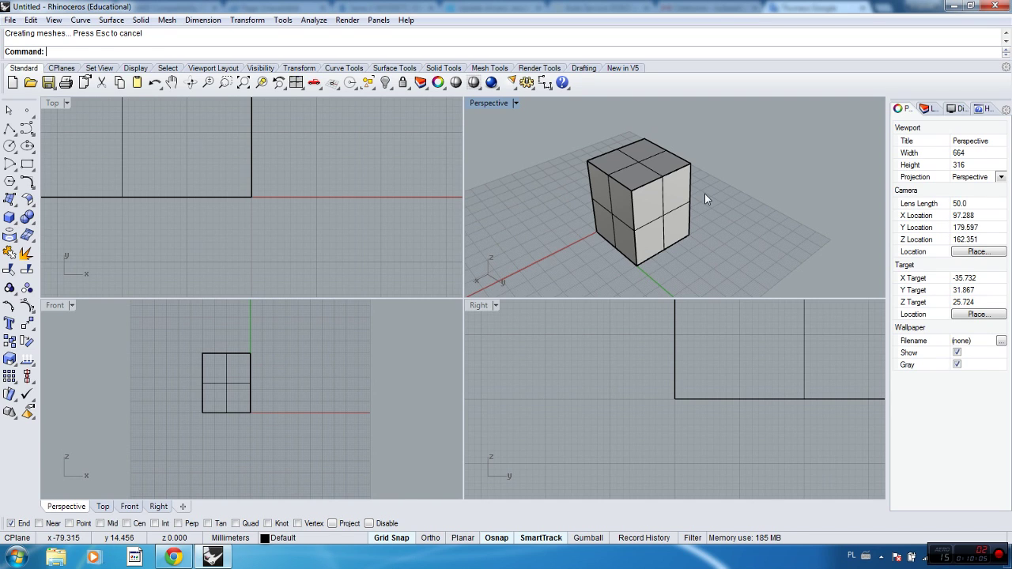
scroll(641, 178, down, 3)
scroll(656, 192, up, 3)
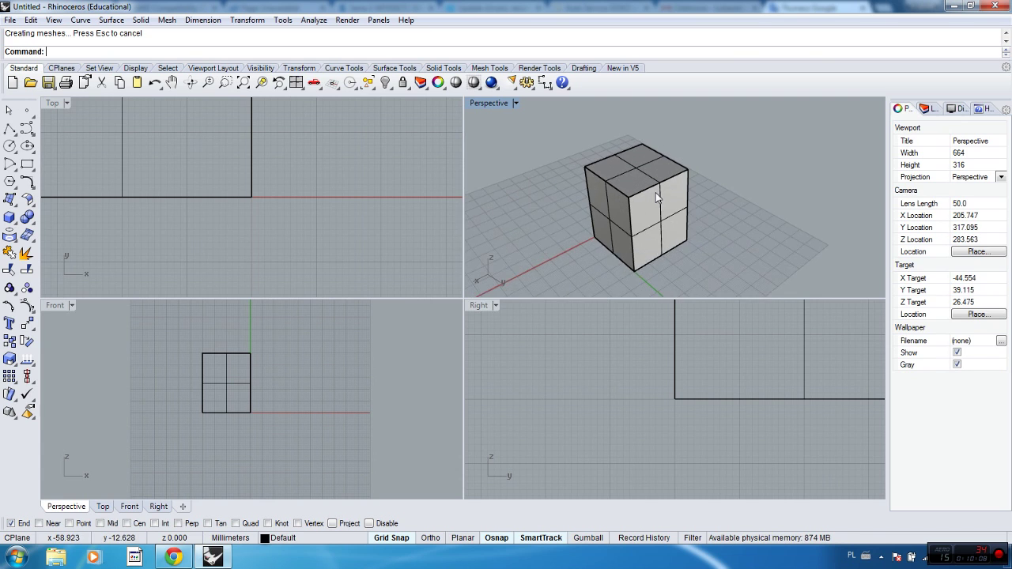
scroll(652, 199, up, 3)
scroll(658, 167, down, 3)
scroll(660, 173, up, 2)
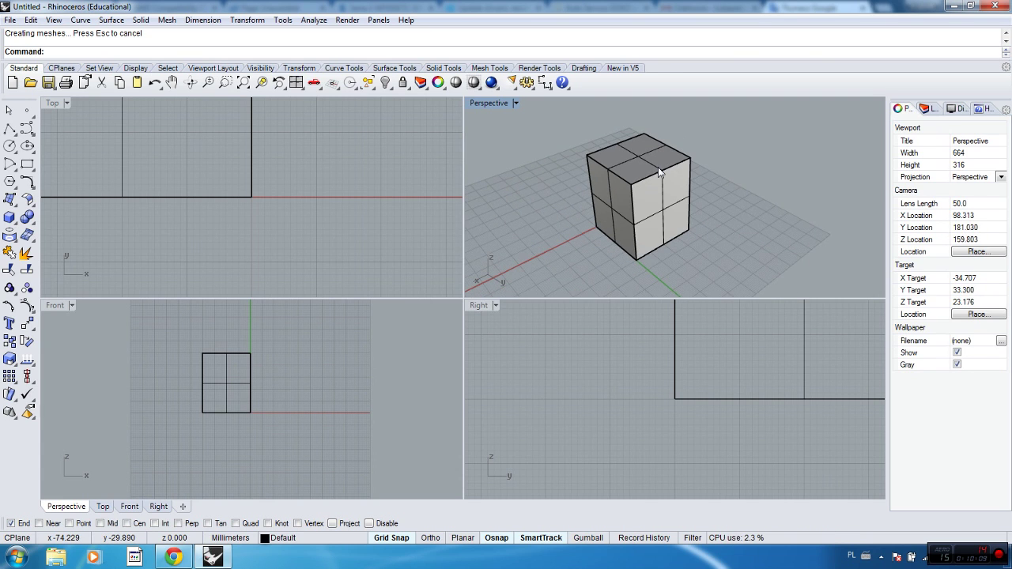